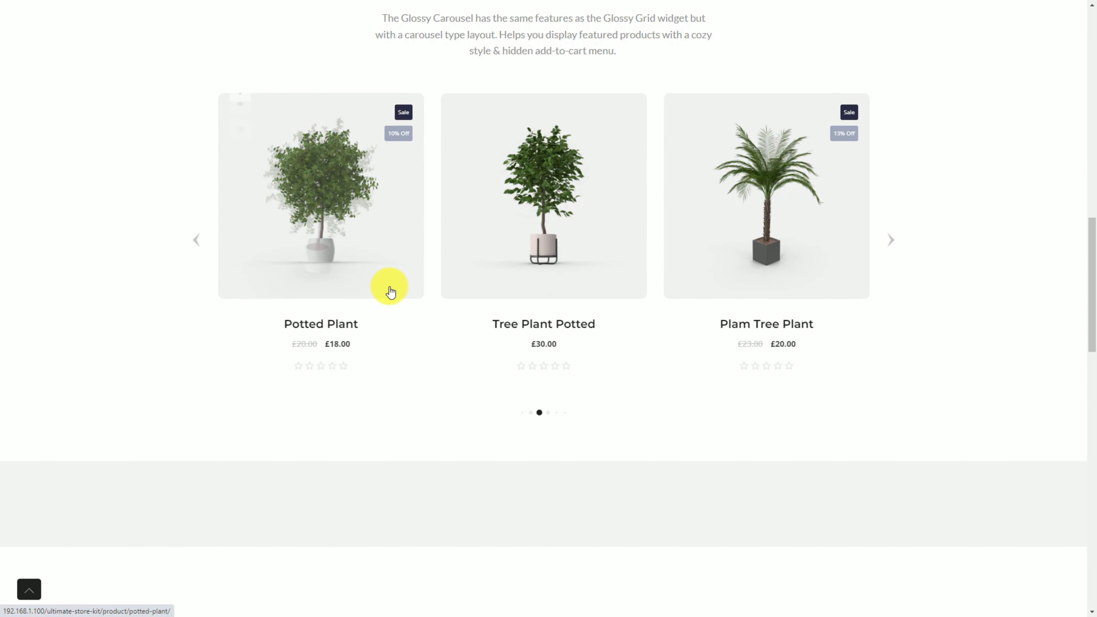
Examine the Glossy Carousel demo page, paging through the plant, Content Background and Image Background Gradient example carousels.
mouse_move(385, 289)
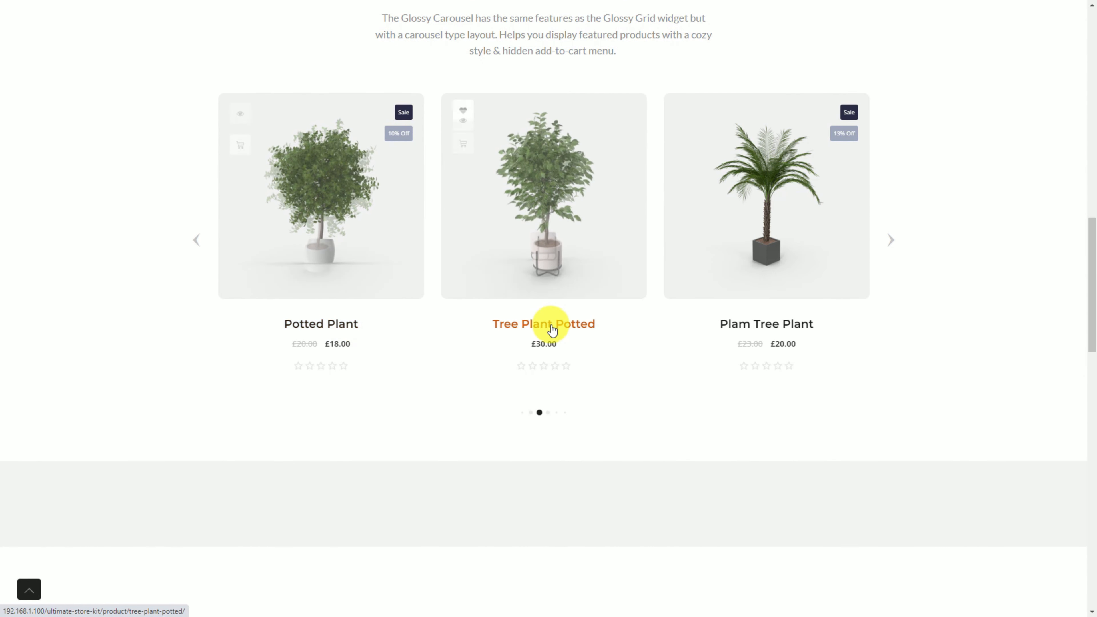
left_click(891, 242)
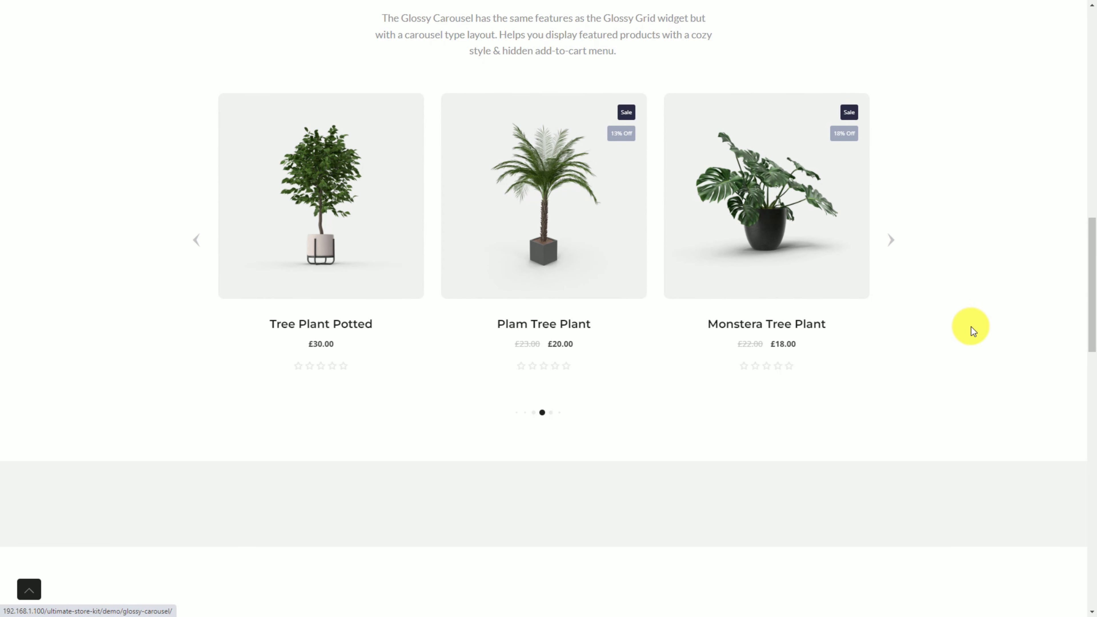
scroll(972, 330, "down", 10)
scroll(971, 329, "down", 2)
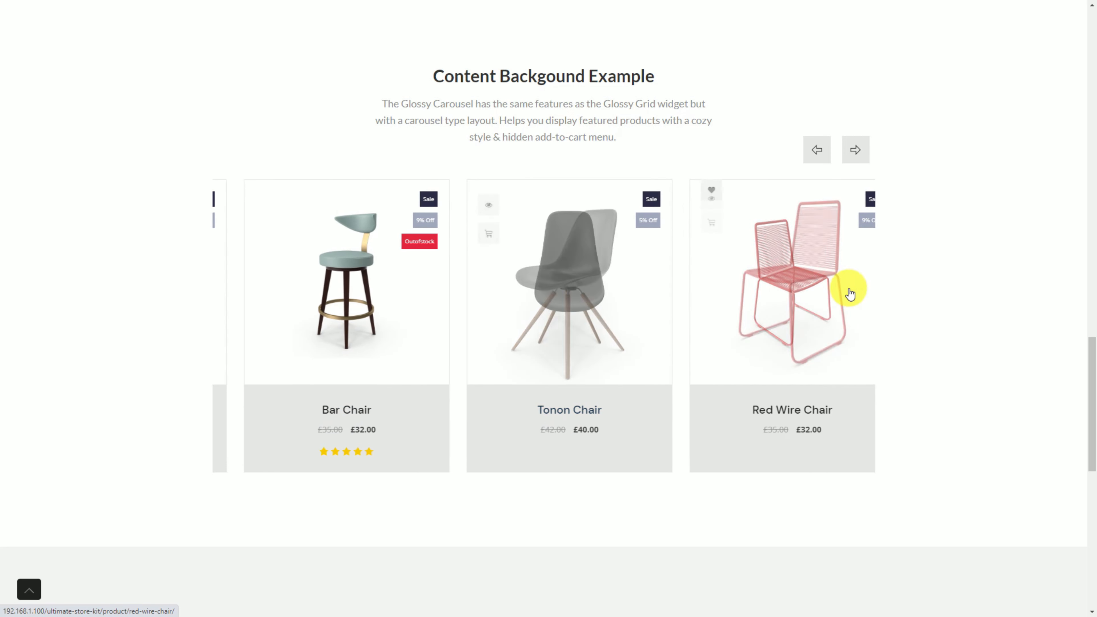
left_click(857, 152)
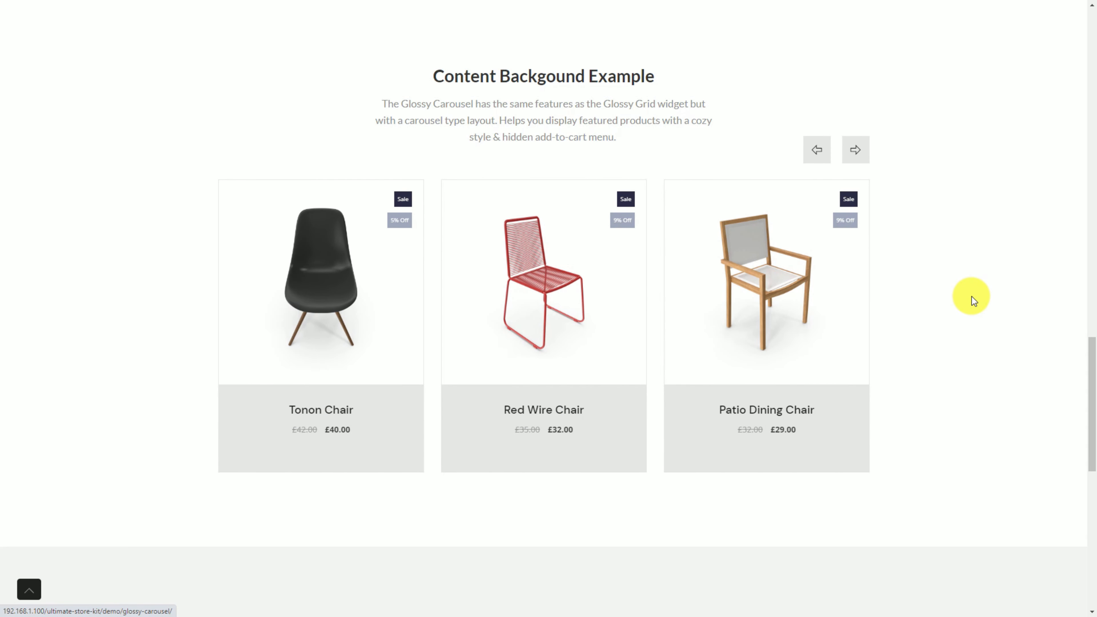
scroll(972, 299, "down", 10)
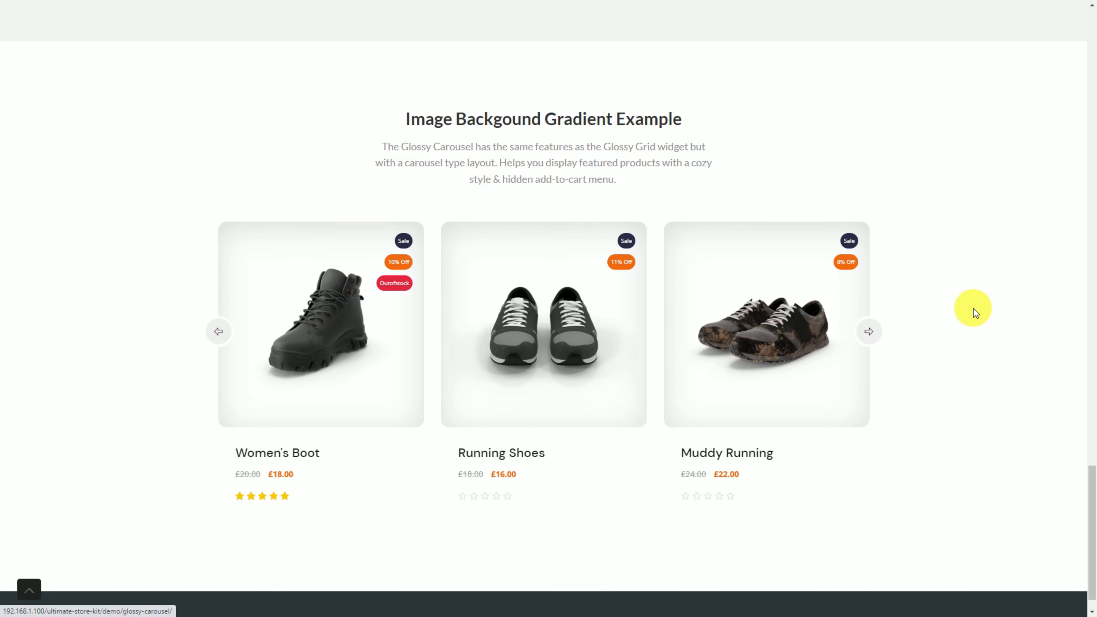
scroll(974, 308, "down", 1)
mouse_move(358, 385)
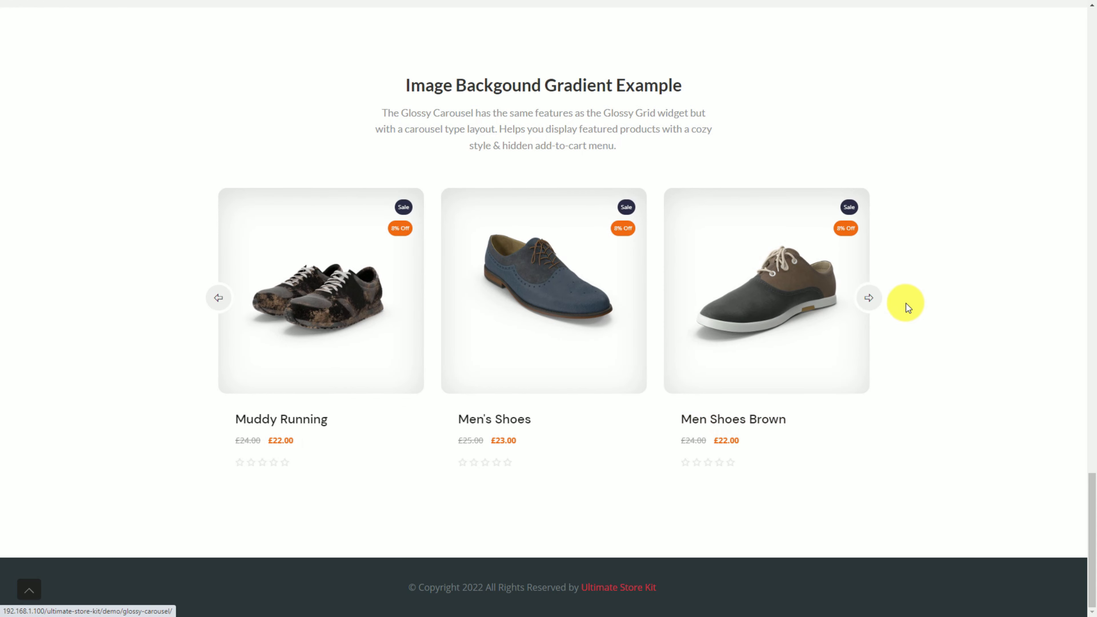
left_click(870, 299)
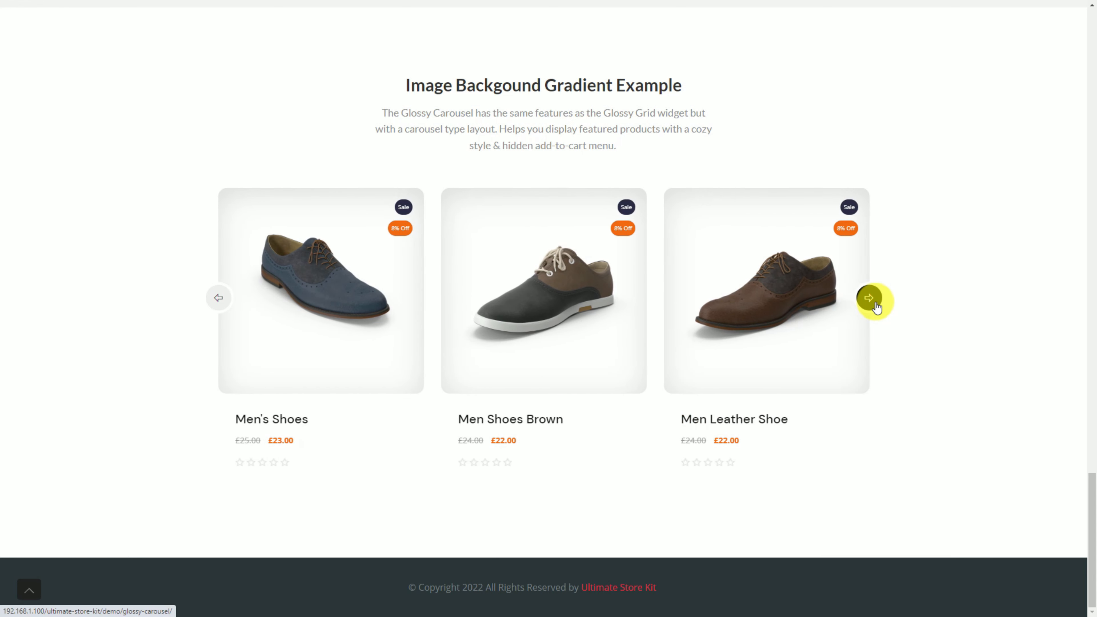
left_click(870, 298)
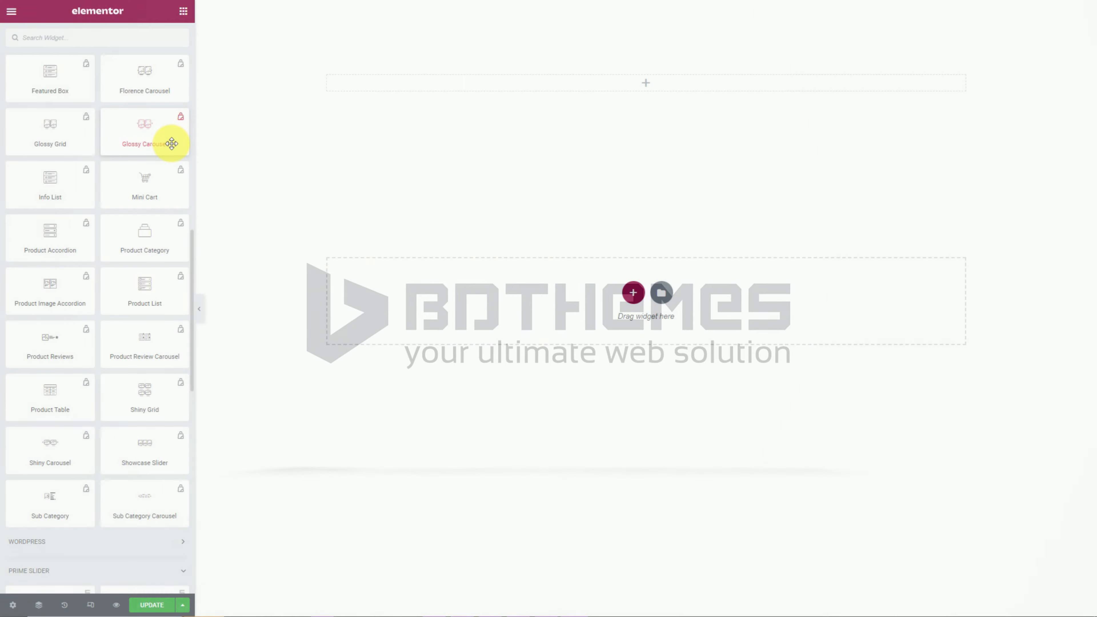
Add the Glossy Carousel widget to the page's empty section and set its columns to 4.
left_click_drag(168, 136, 644, 88)
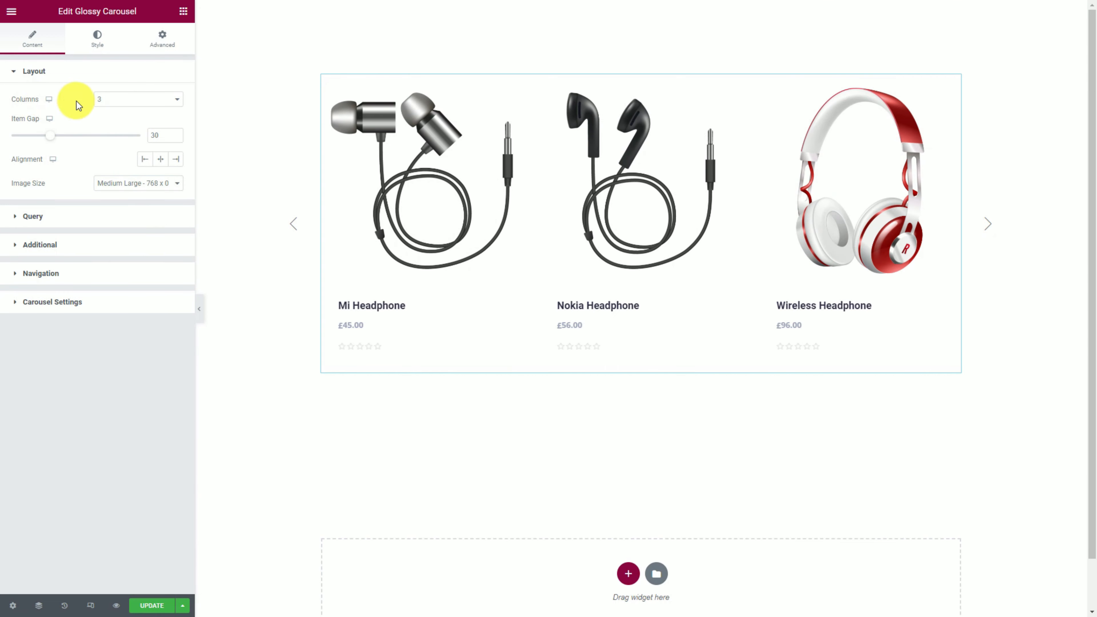
left_click(110, 102)
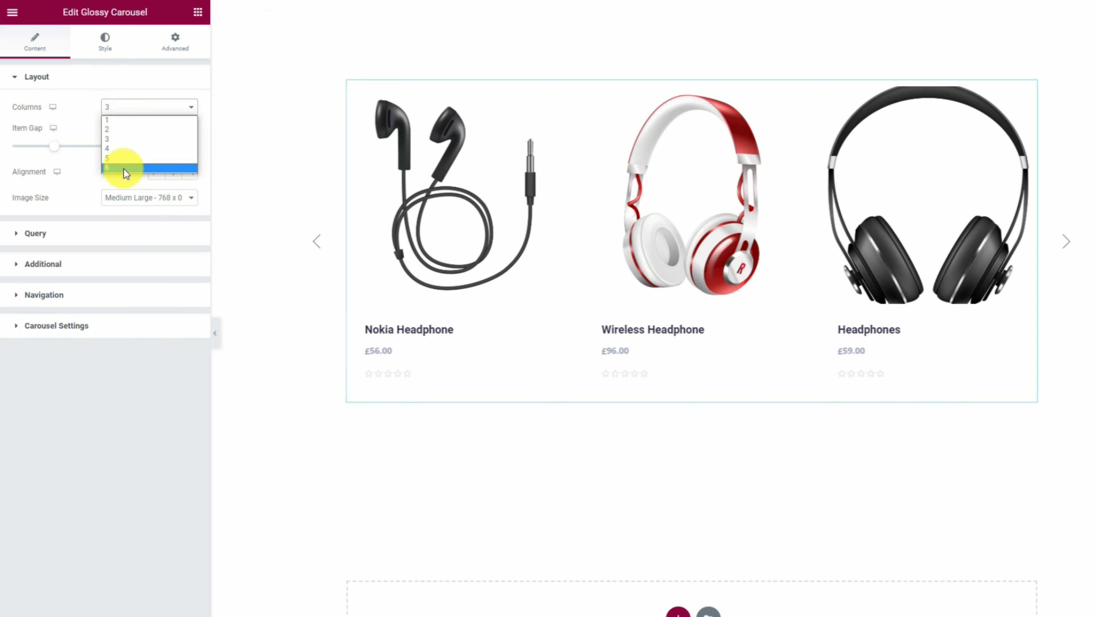
left_click(127, 150)
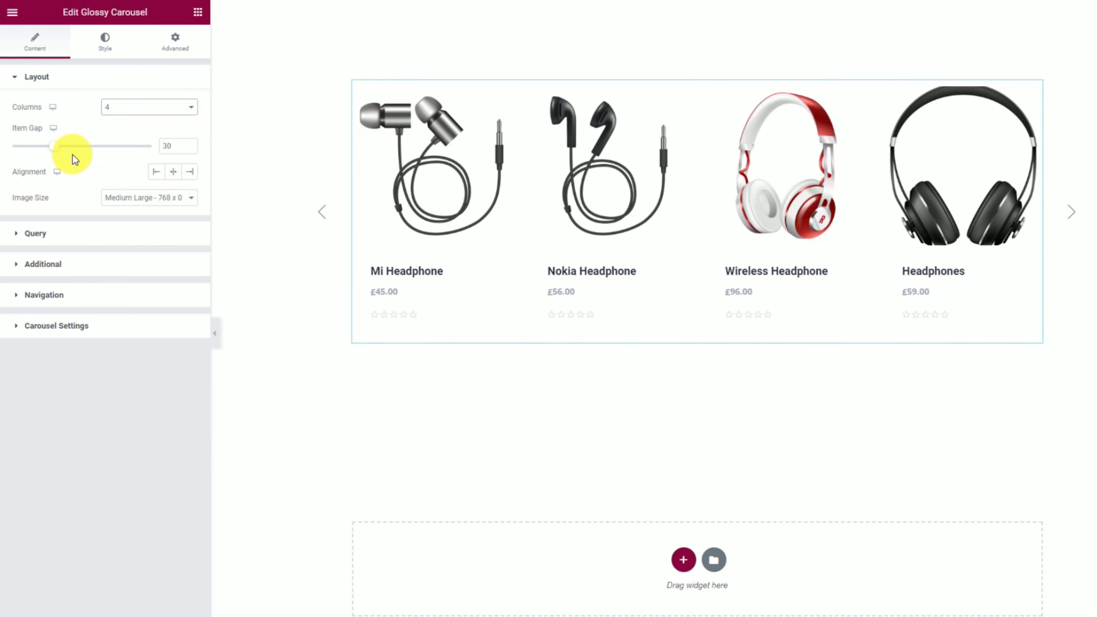
Center-align the carousel's content and set its columns to 3.
left_click(173, 173)
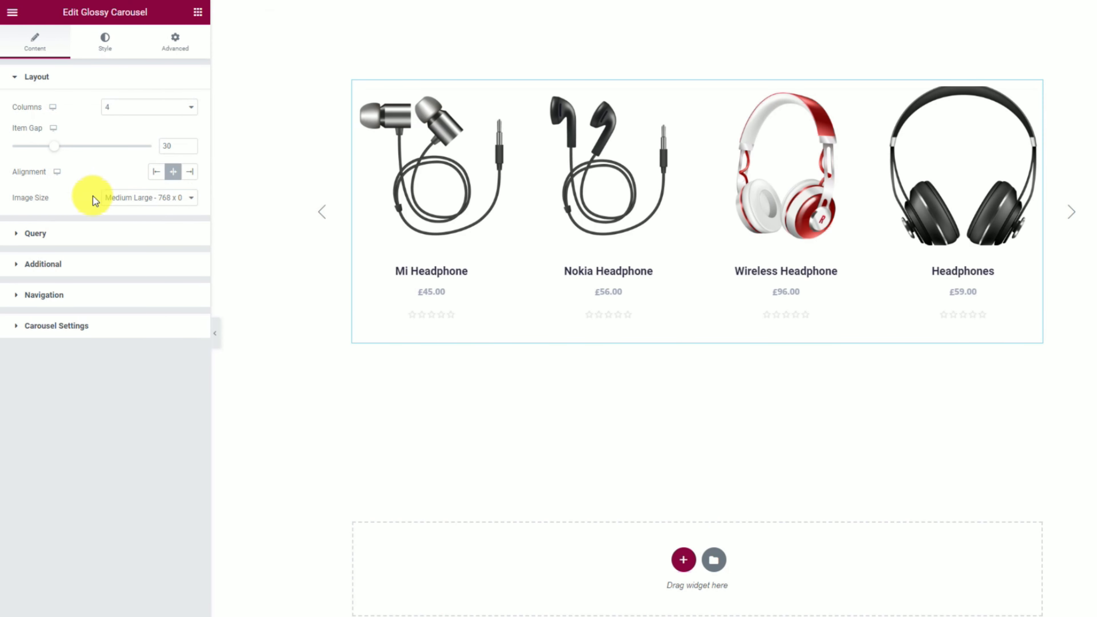
left_click(149, 112)
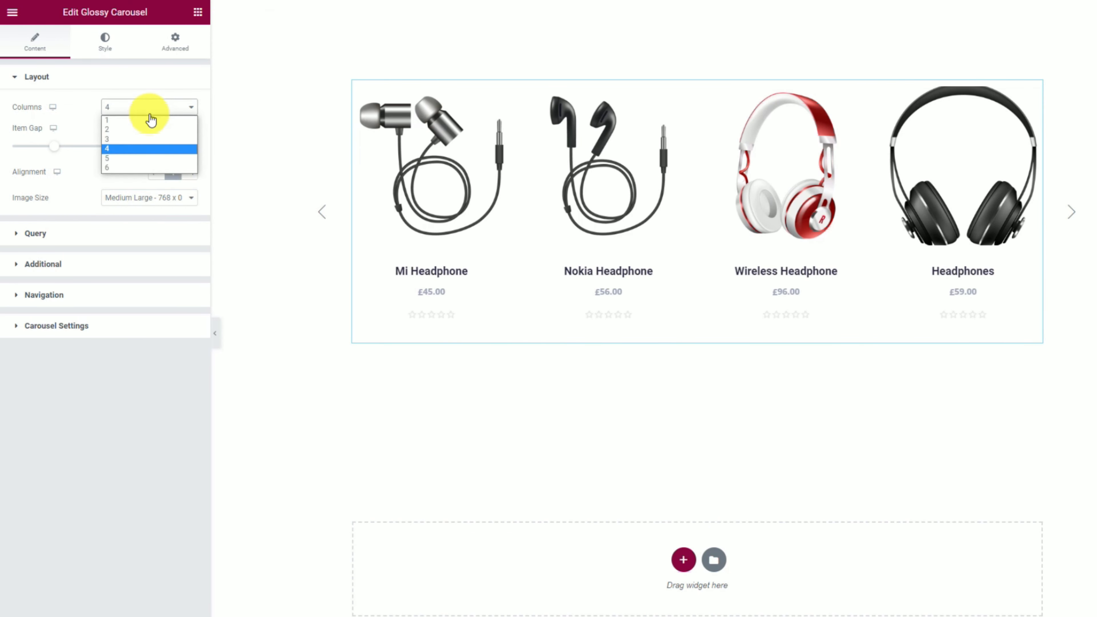
left_click(147, 139)
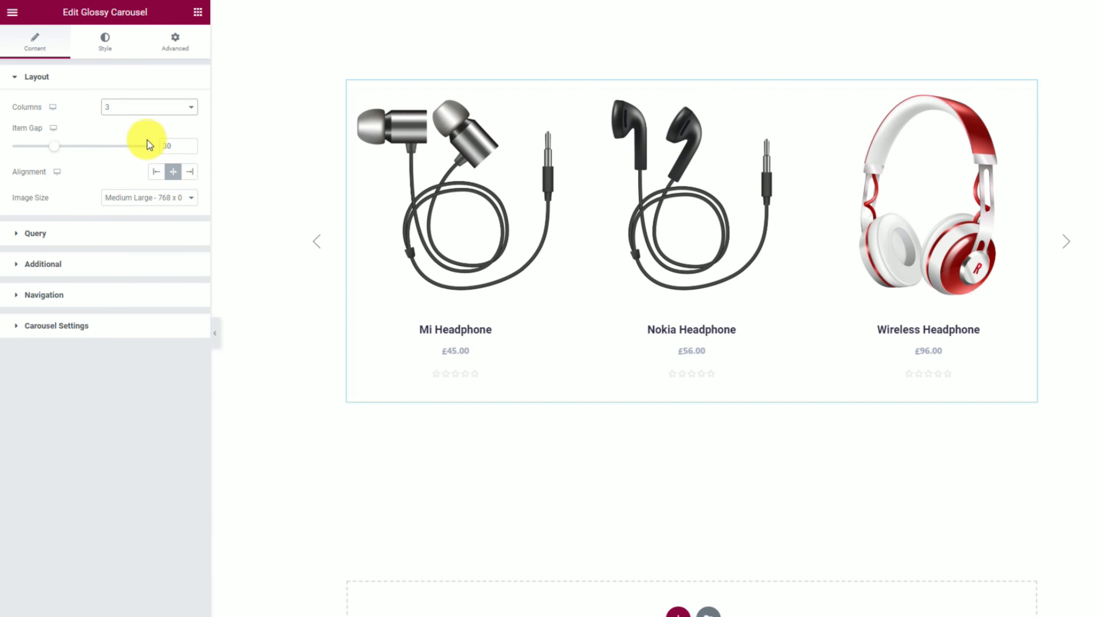
Limit the carousel's product query to included terms, using the Chair product category.
left_click(82, 236)
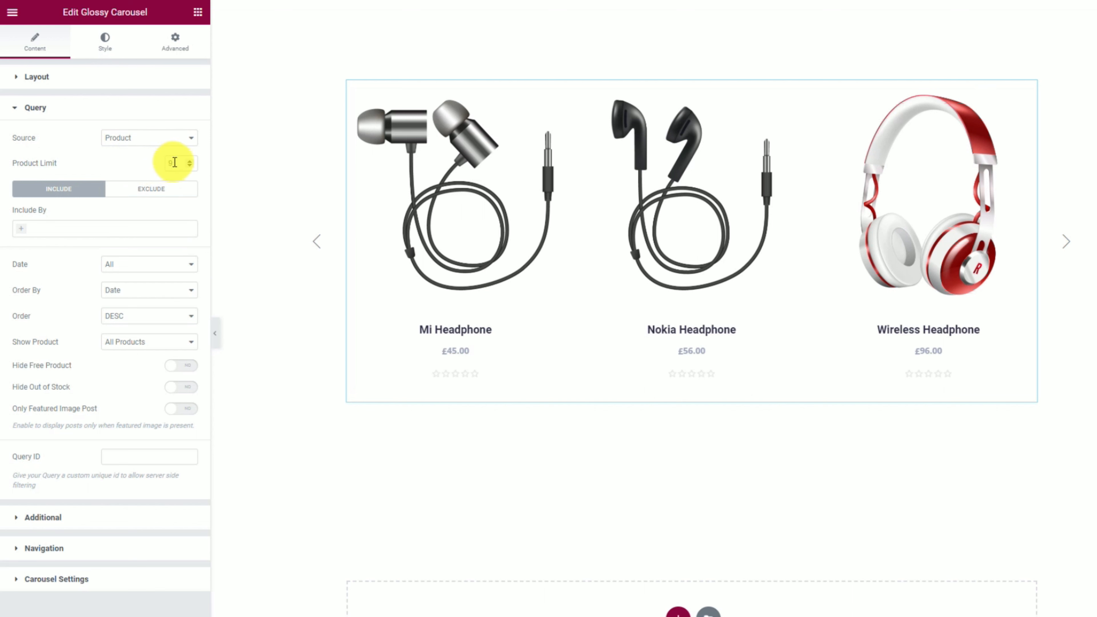
left_click_drag(174, 163, 136, 166)
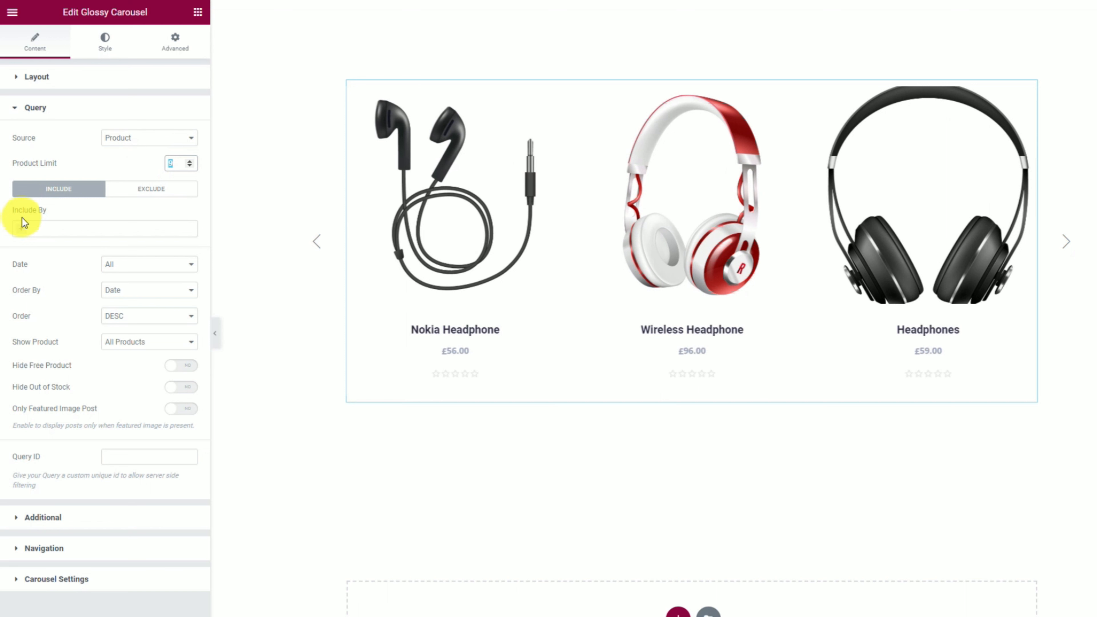
left_click(22, 233)
left_click(45, 260)
left_click(54, 269)
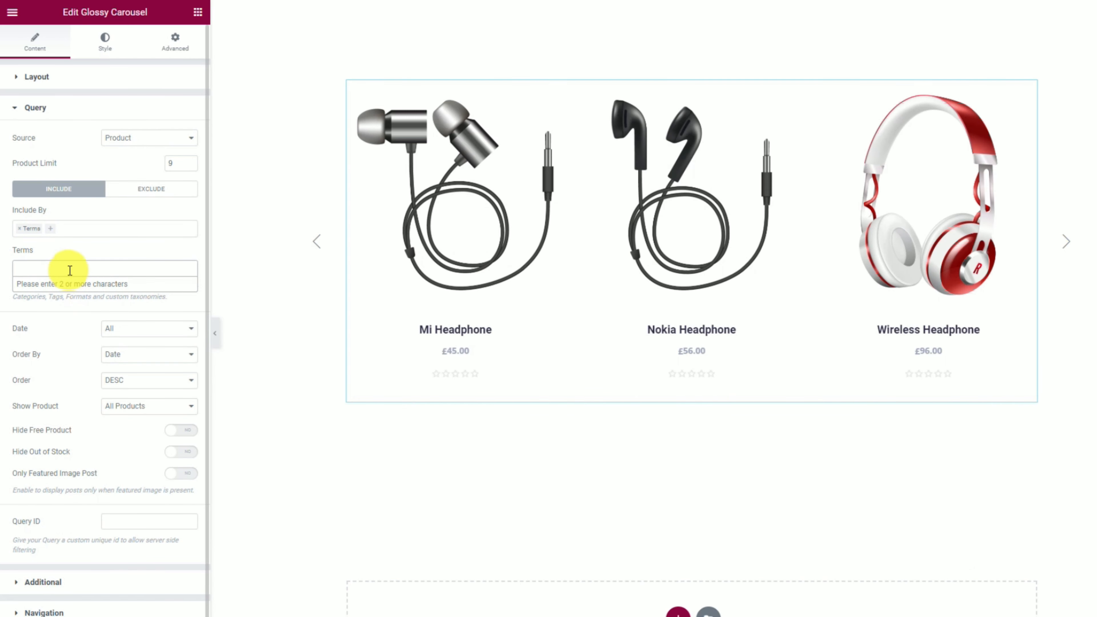
type("chair")
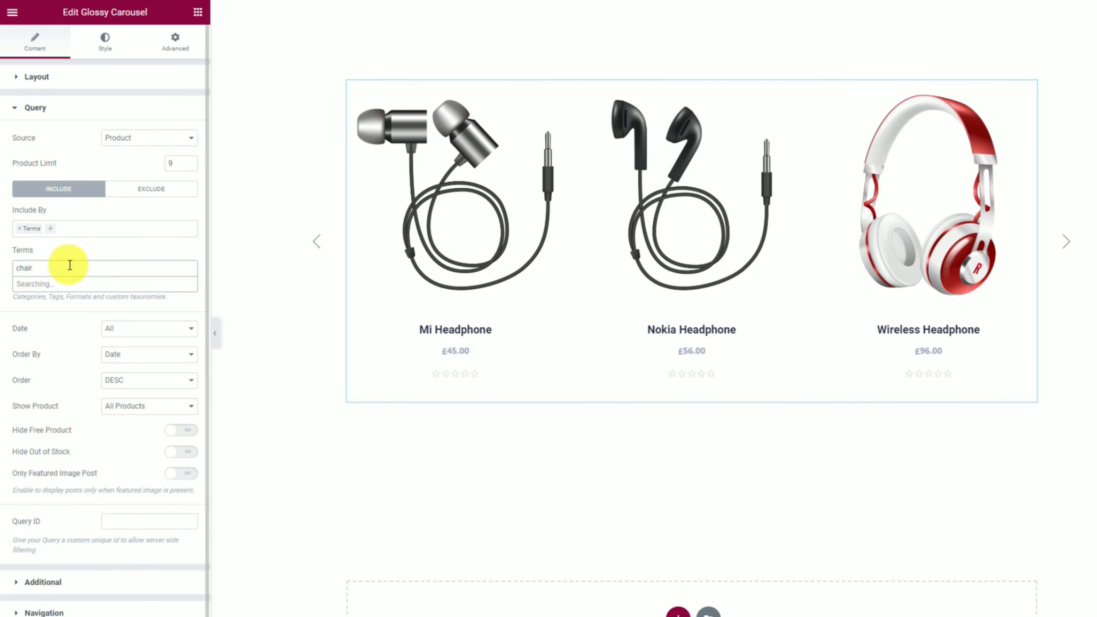
left_click(91, 286)
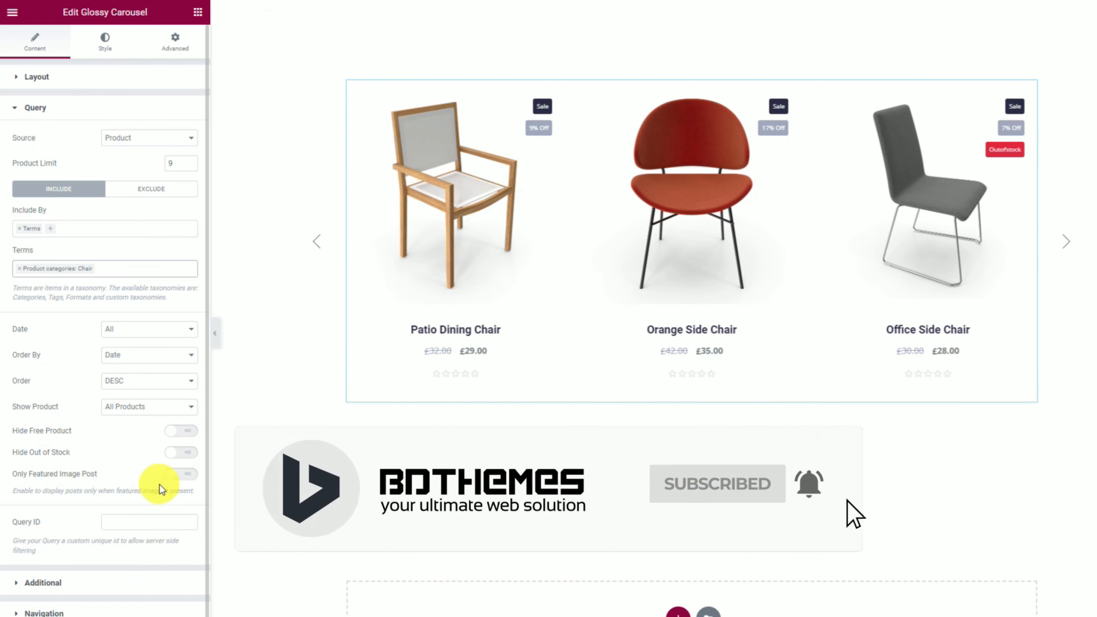
Set Newness Days to 405 in the carousel's additional badge settings.
scroll(129, 468, "down", 1)
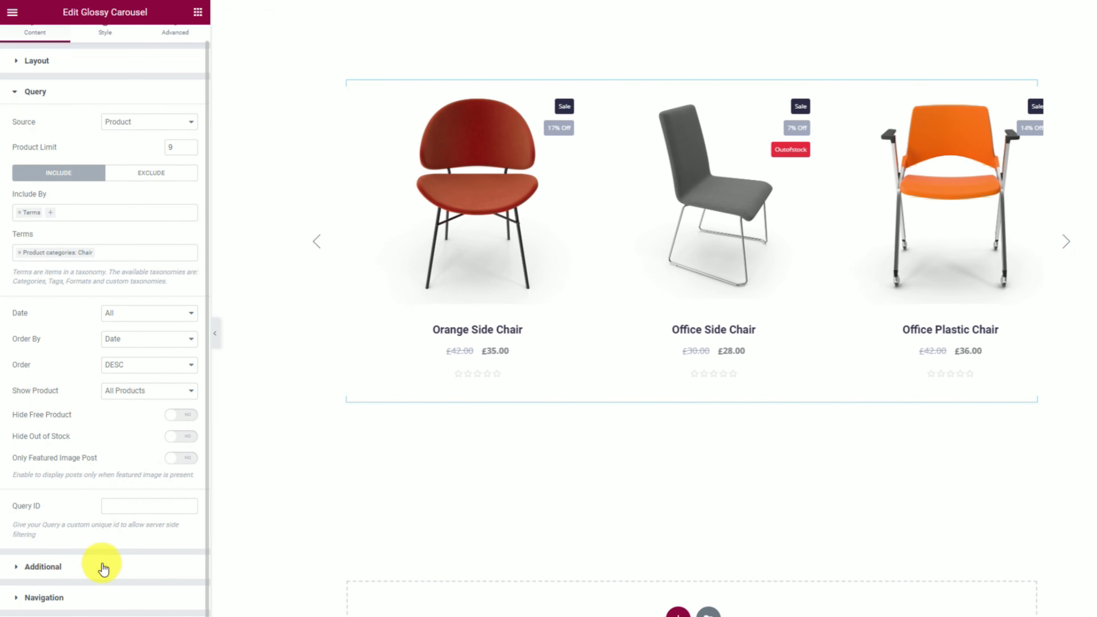
left_click(102, 569)
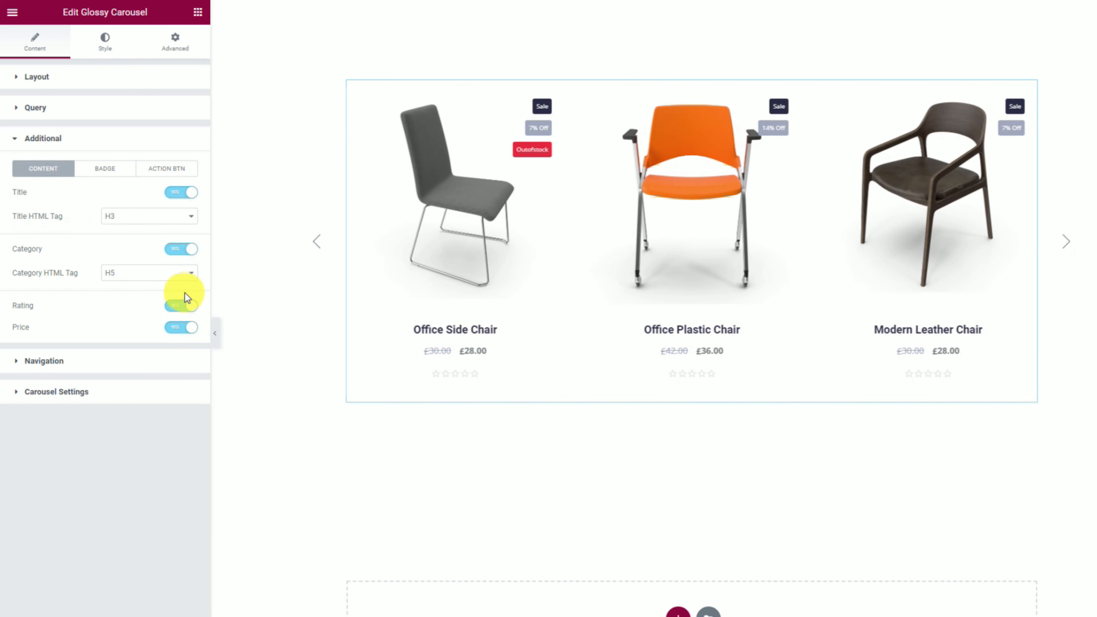
left_click(106, 170)
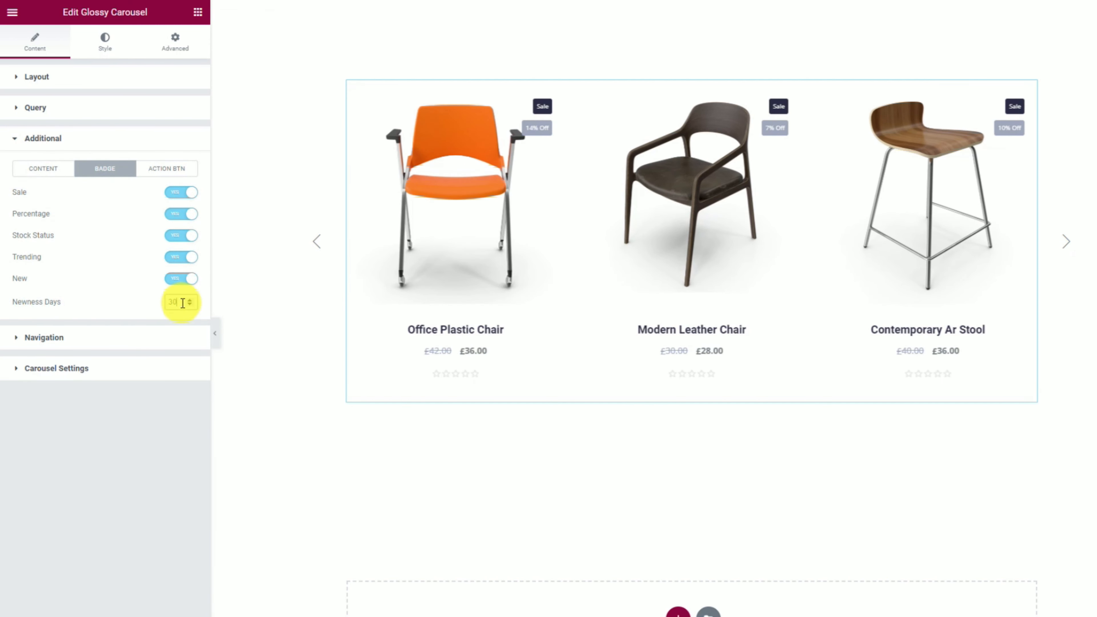
left_click_drag(182, 303, 146, 305)
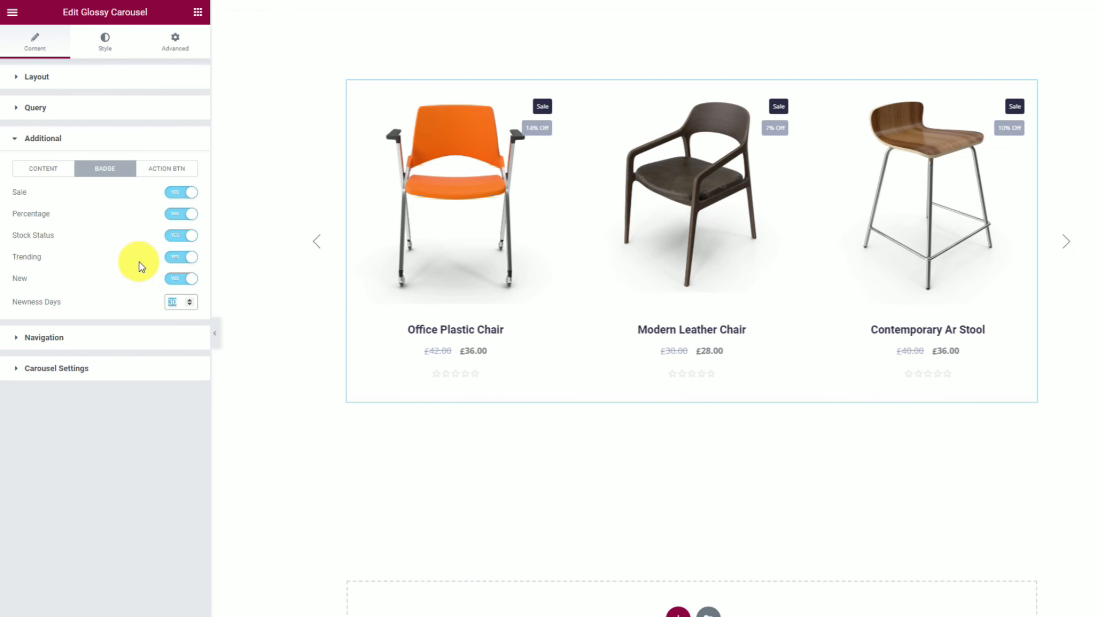
type("405")
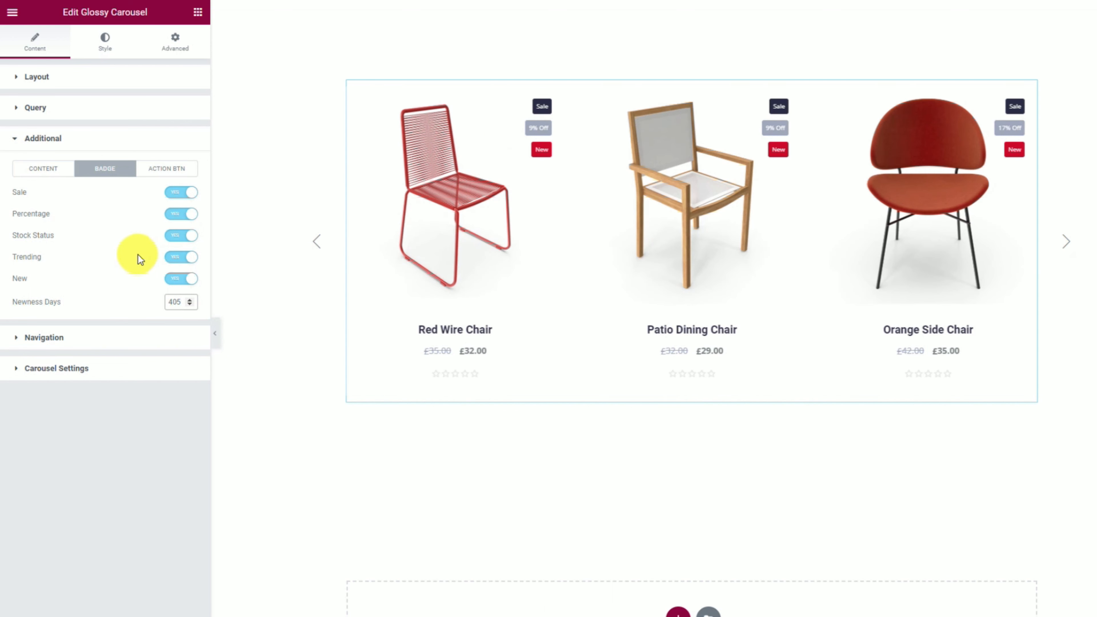
Examine the carousel's action button options, available navigation types and arrow positions.
left_click(160, 177)
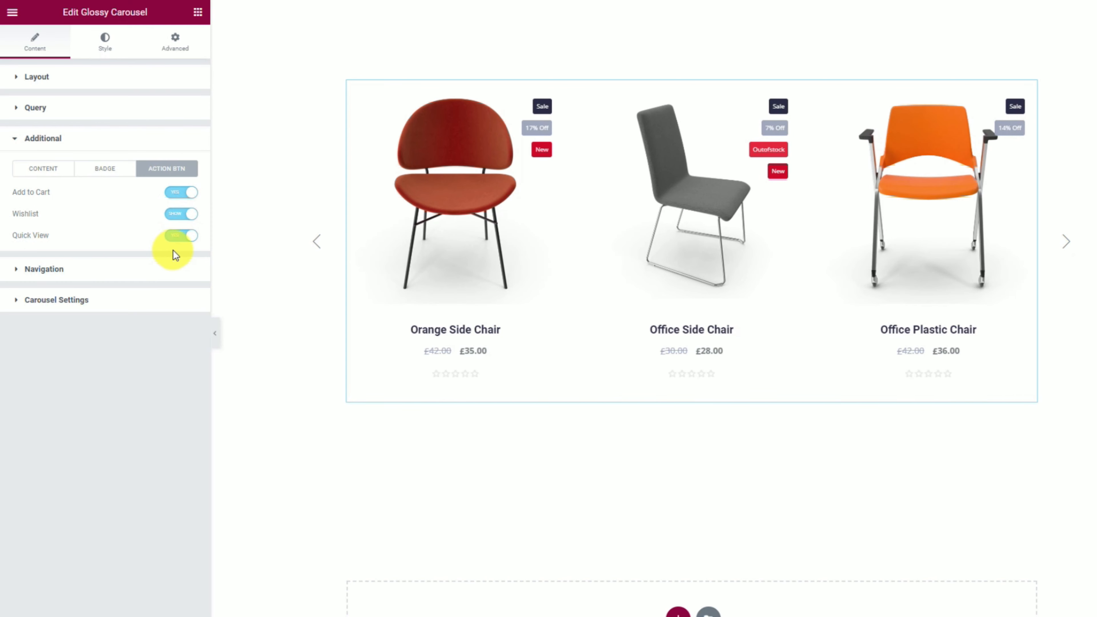
left_click(132, 276)
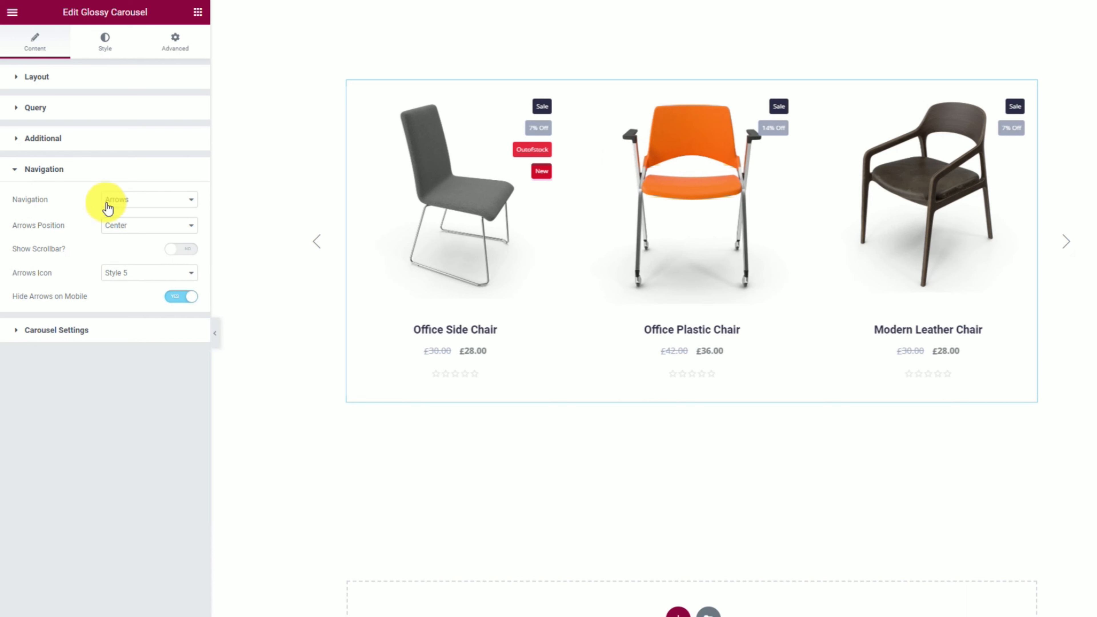
left_click(129, 200)
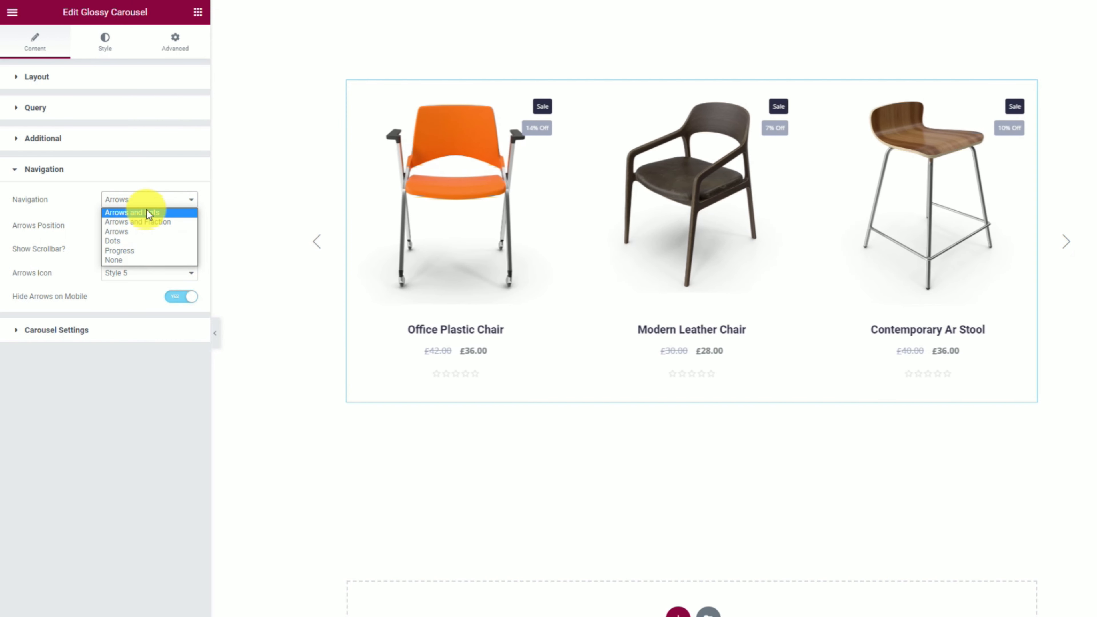
left_click(88, 210)
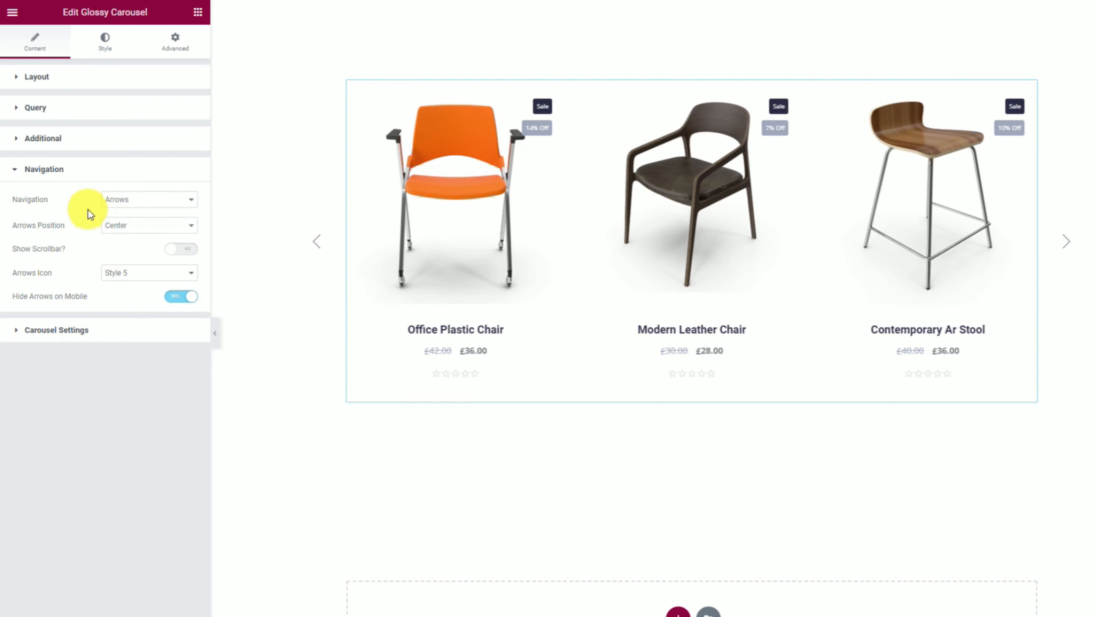
left_click(140, 229)
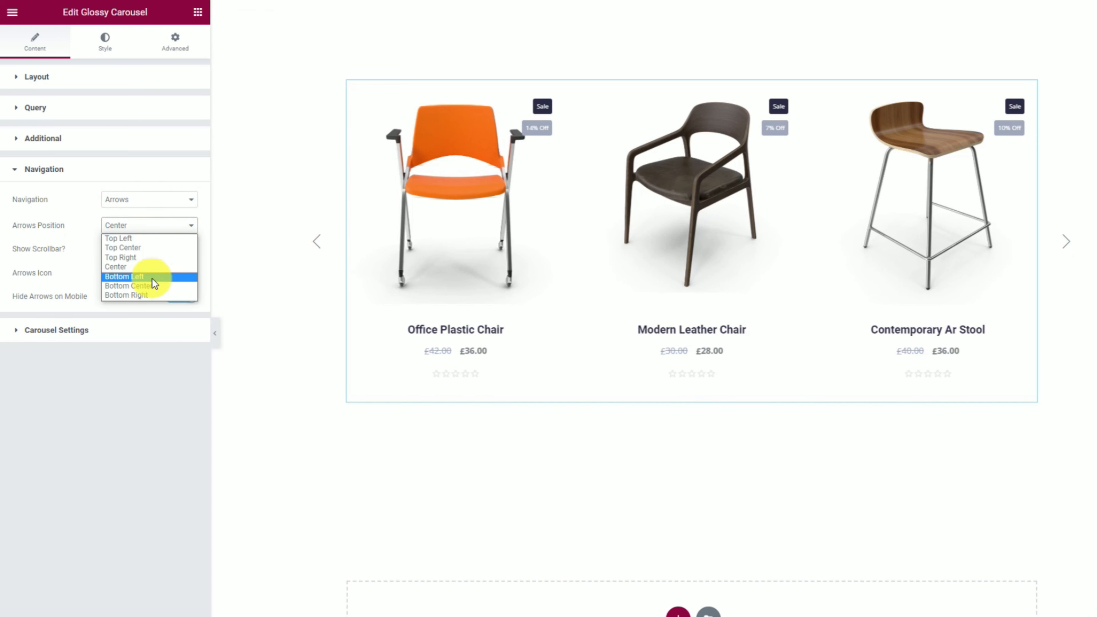
left_click(128, 225)
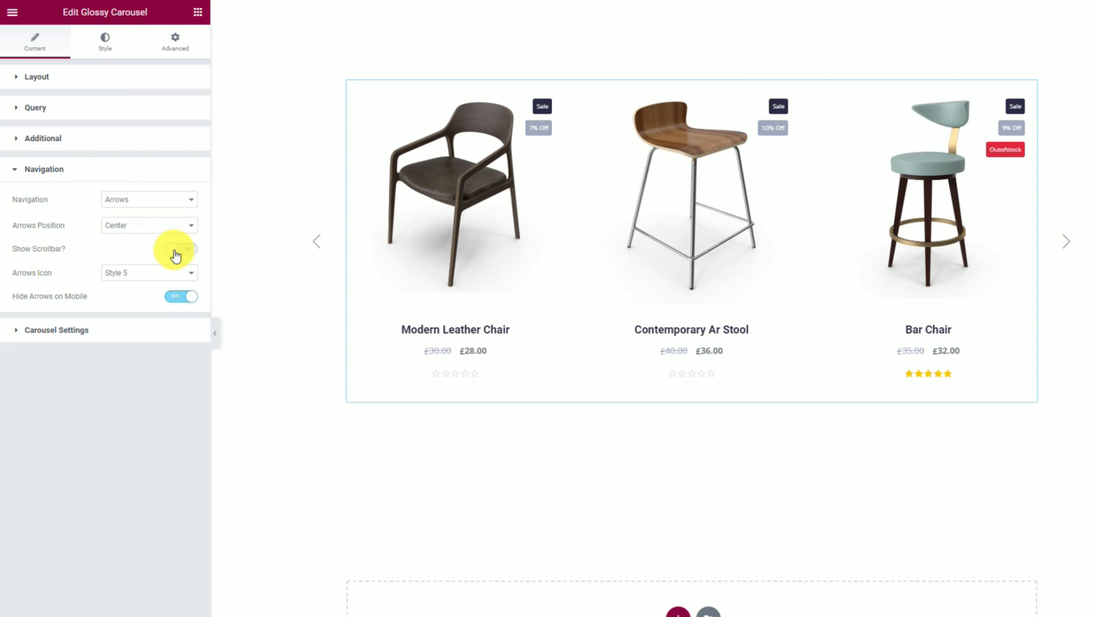
Set the carousel's navigation arrows icon to Style 9.
left_click(148, 275)
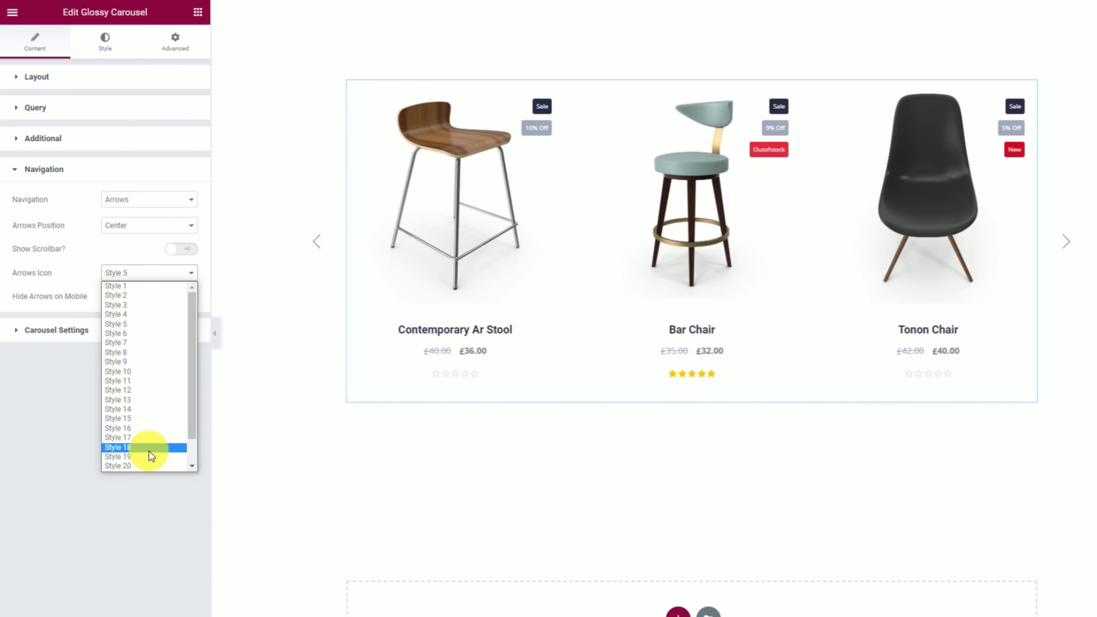
scroll(149, 452, "down", 1)
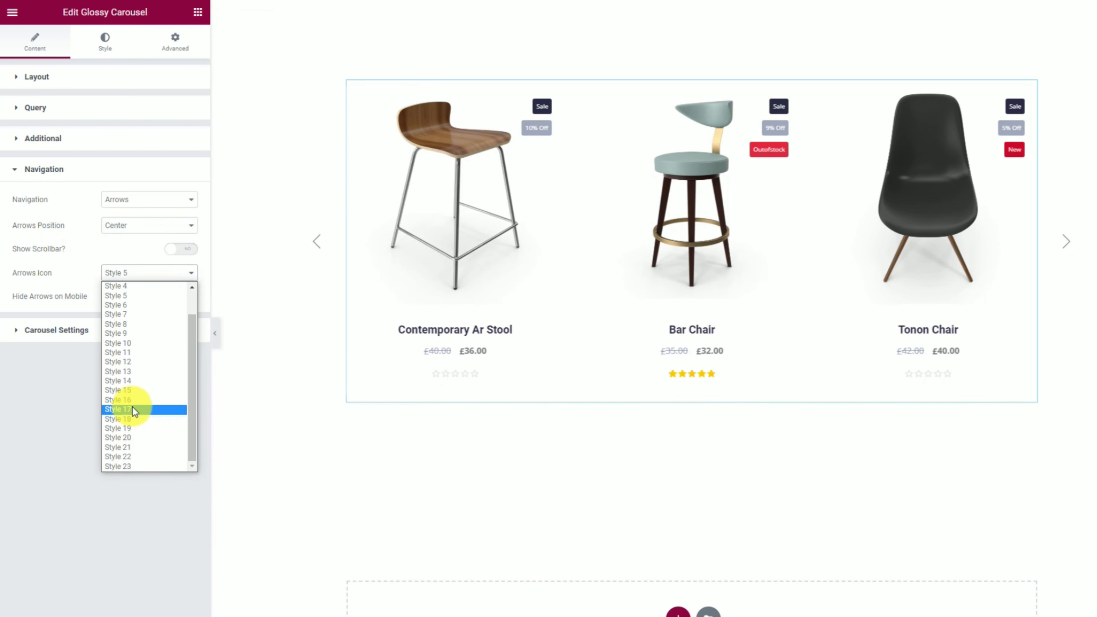
left_click(129, 334)
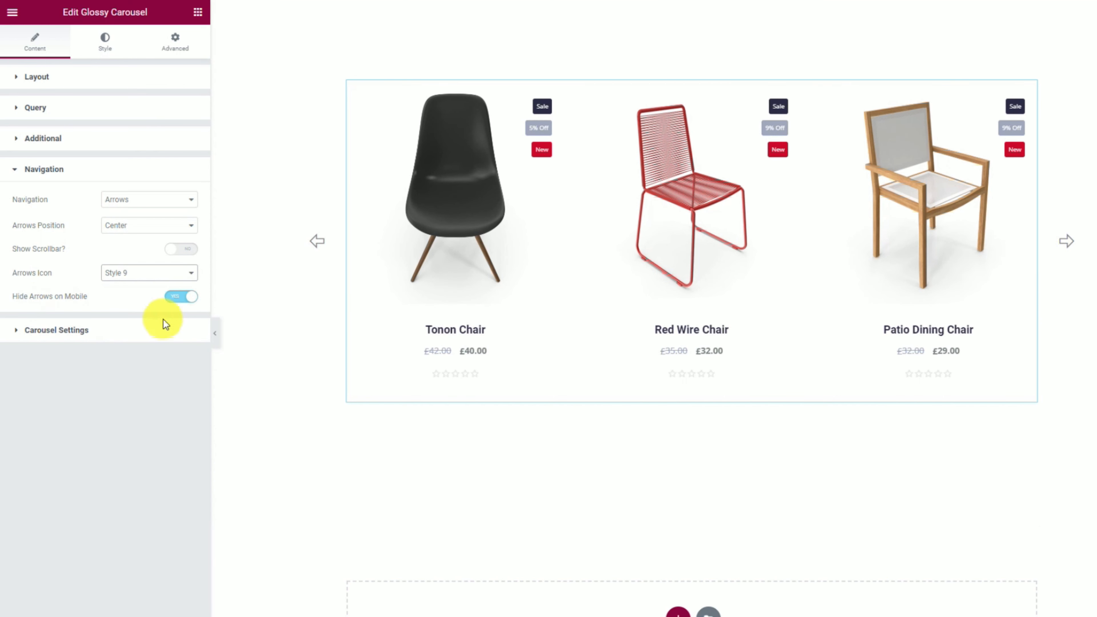
Turn off Autoplay in the carousel's own settings.
left_click(122, 339)
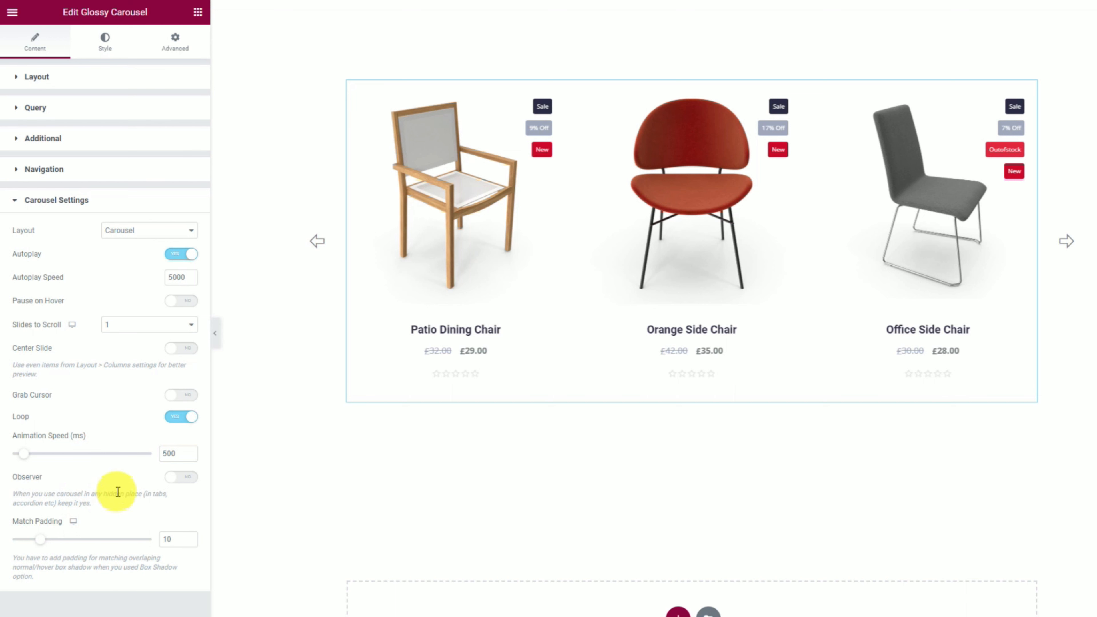
left_click(179, 254)
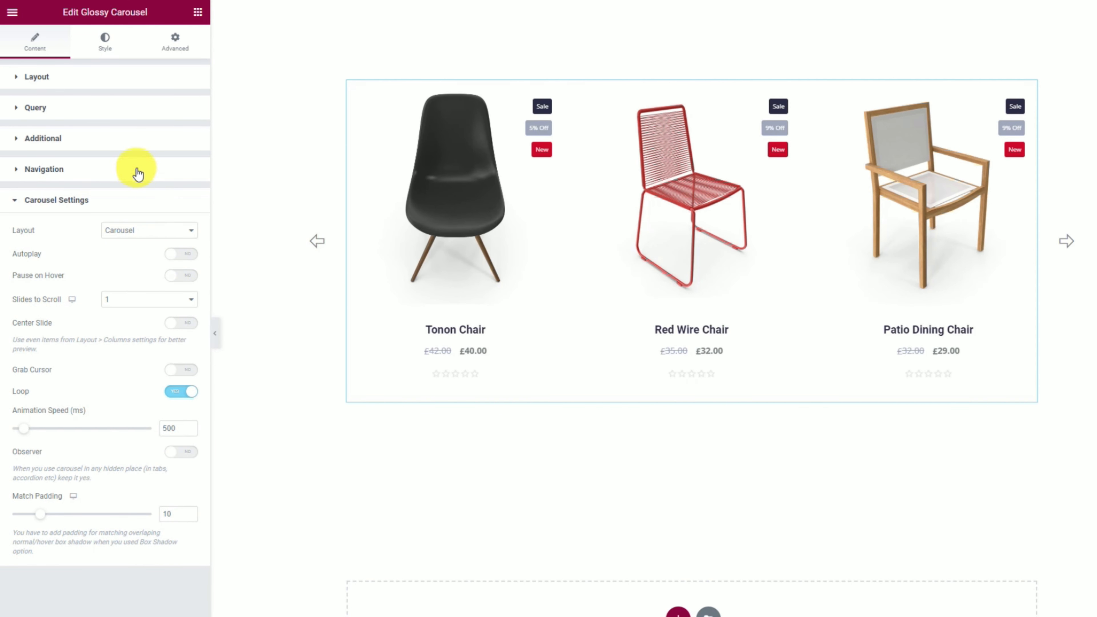
Give the carousel items a solid border 1 px wide on all sides, coloured #E7E7E7.
left_click(108, 54)
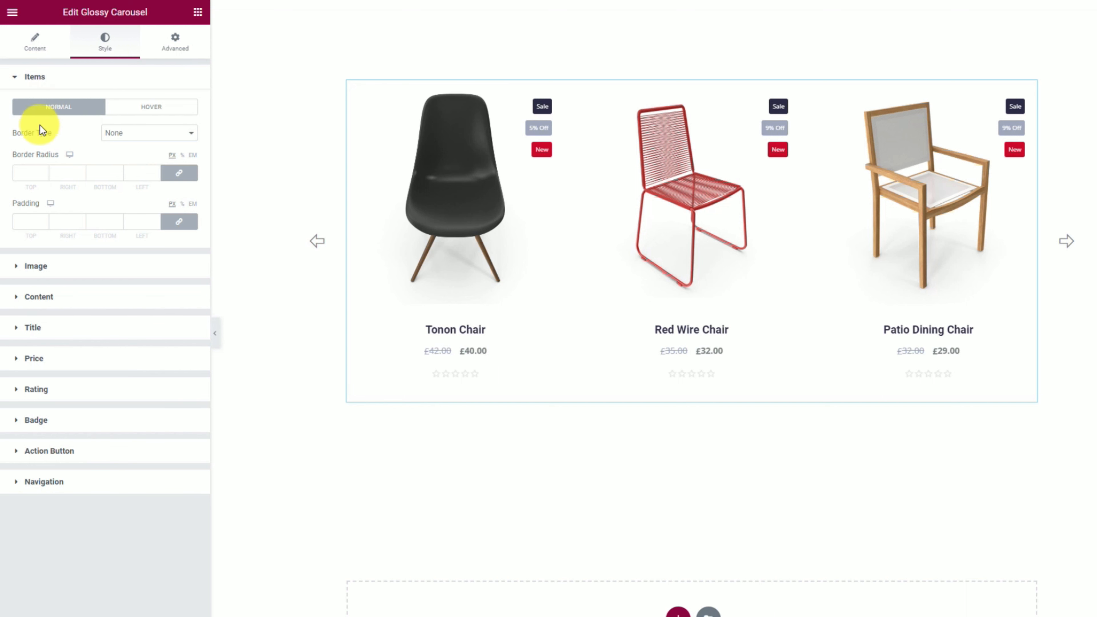
left_click(128, 134)
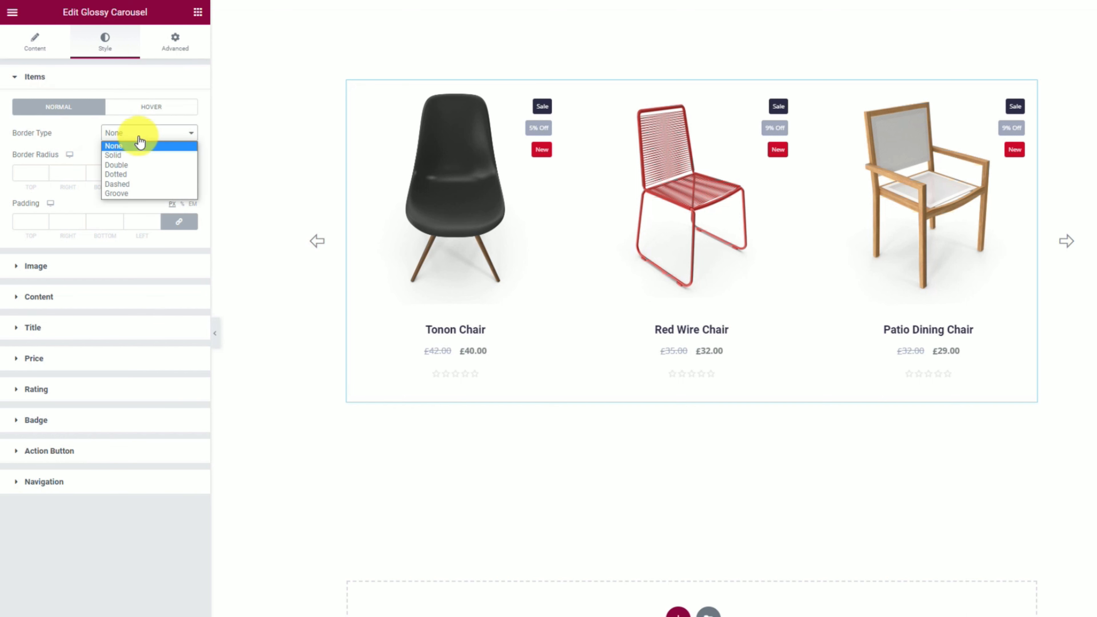
left_click(135, 154)
left_click(33, 172)
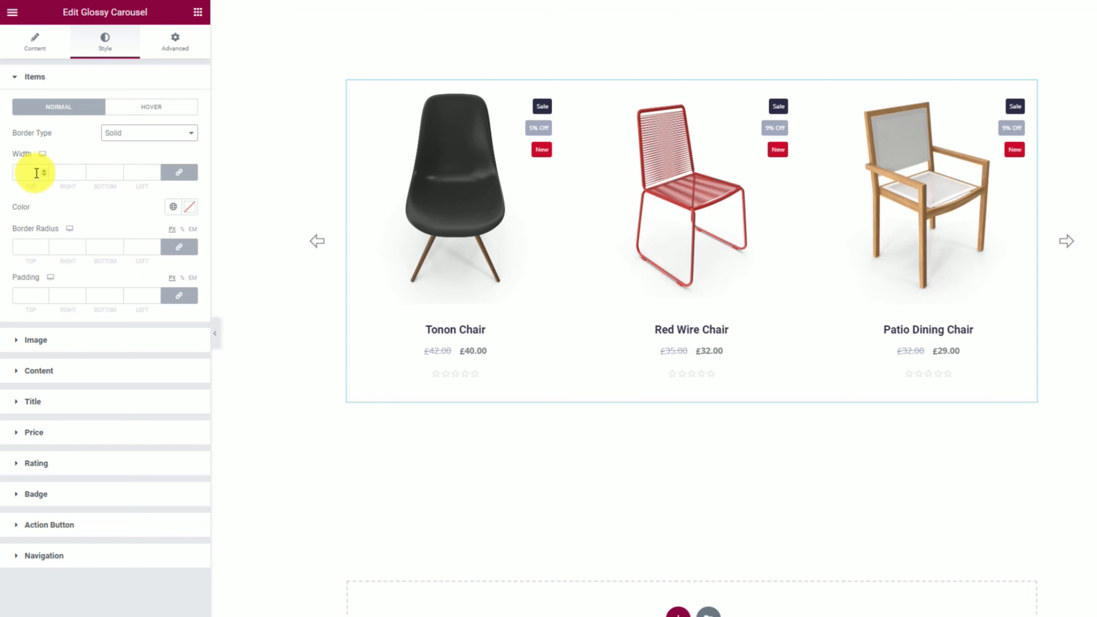
type("1")
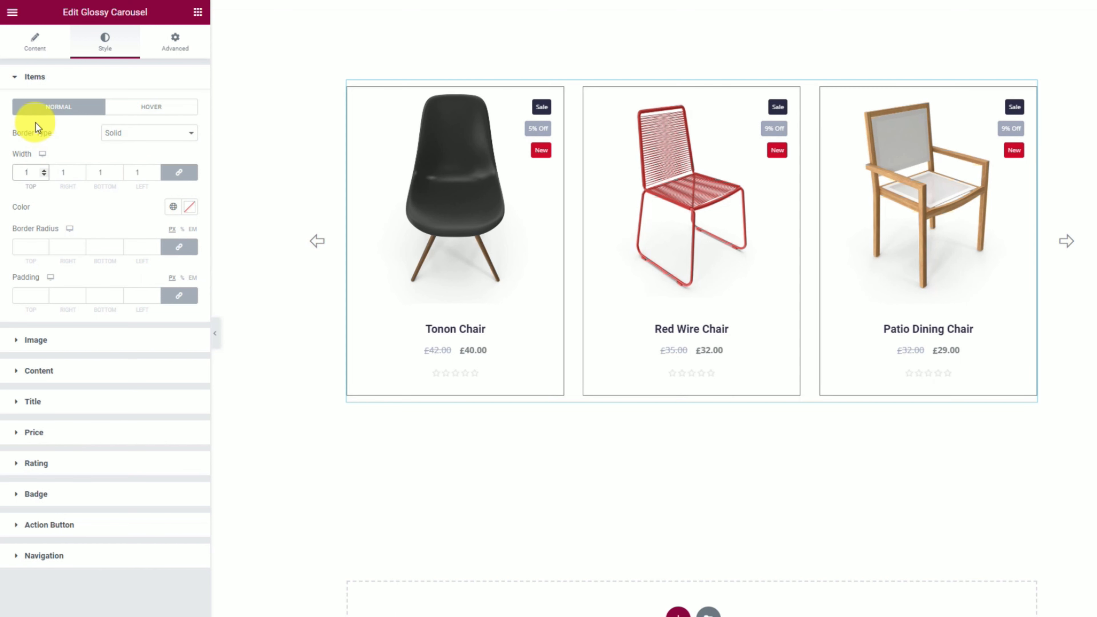
left_click(189, 207)
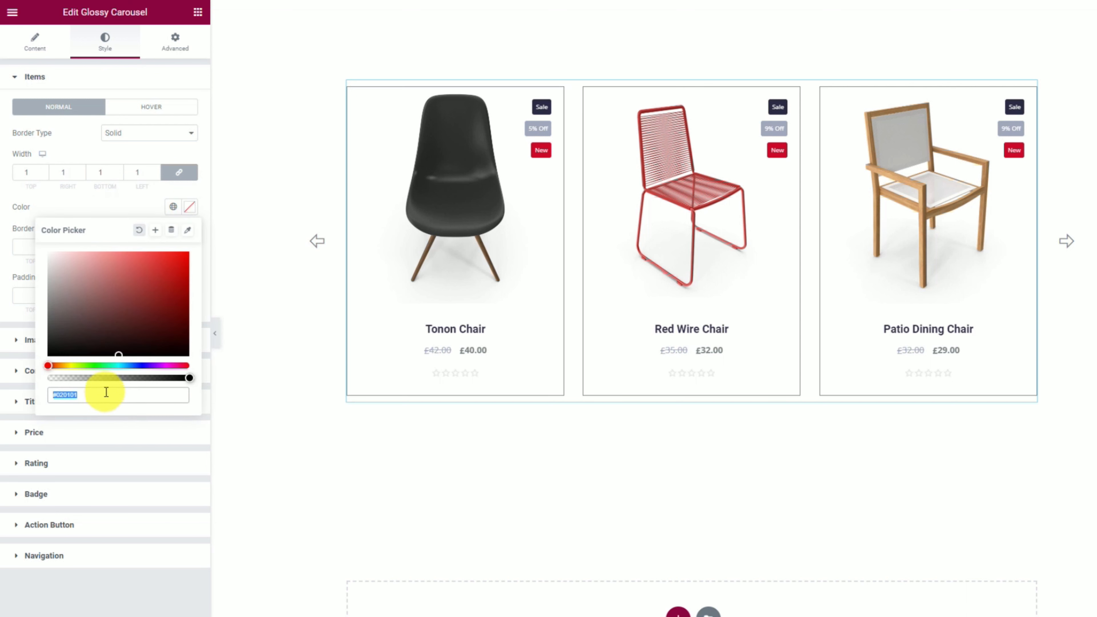
type("#E7E7E7")
left_click(103, 200)
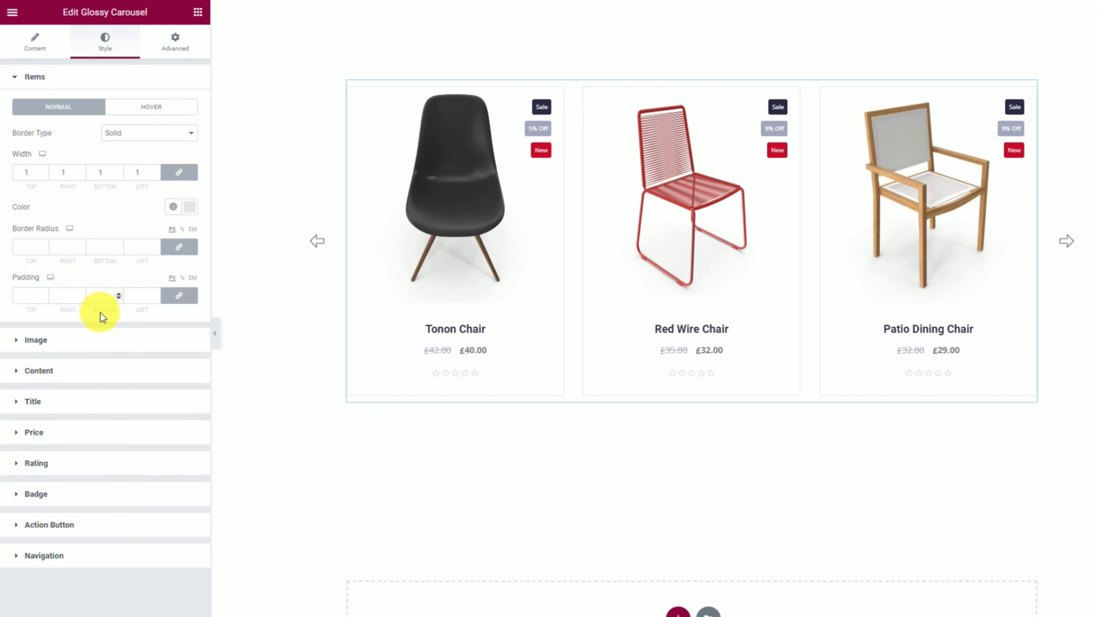
Give the carousel's content area a classic background in the copied light grey colour.
left_click(69, 375)
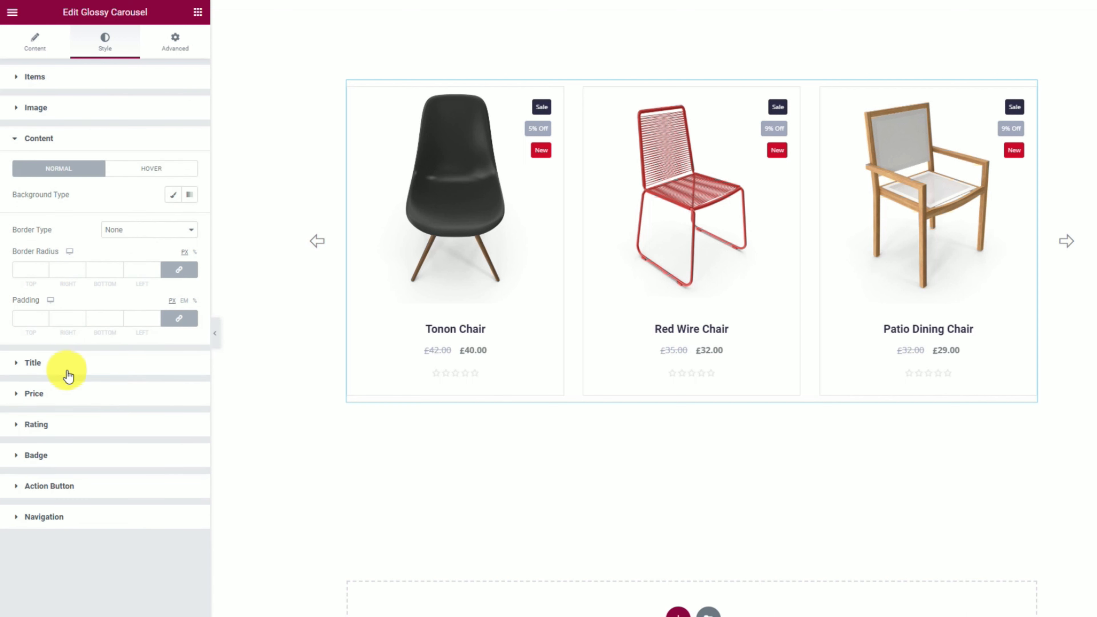
left_click(169, 198)
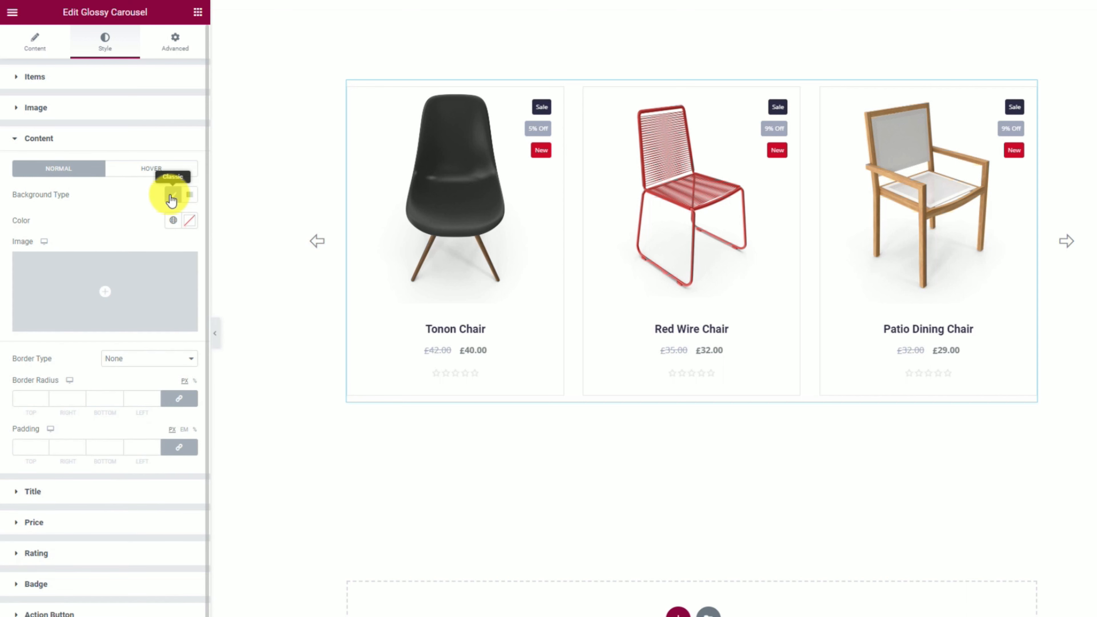
left_click(190, 222)
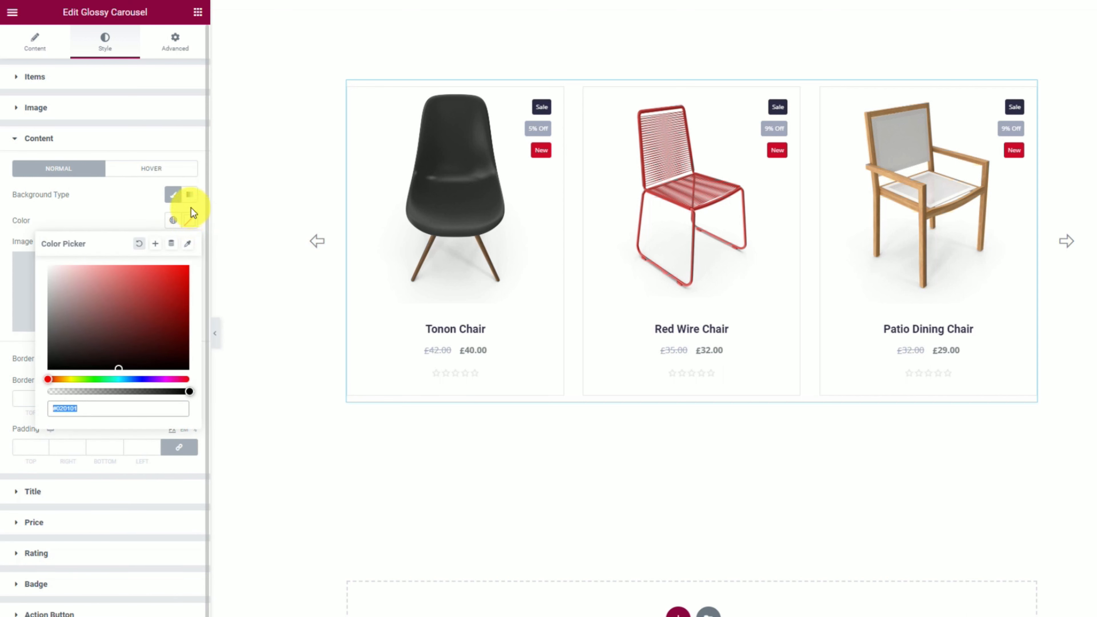
key("ctrl+v")
left_click(113, 221)
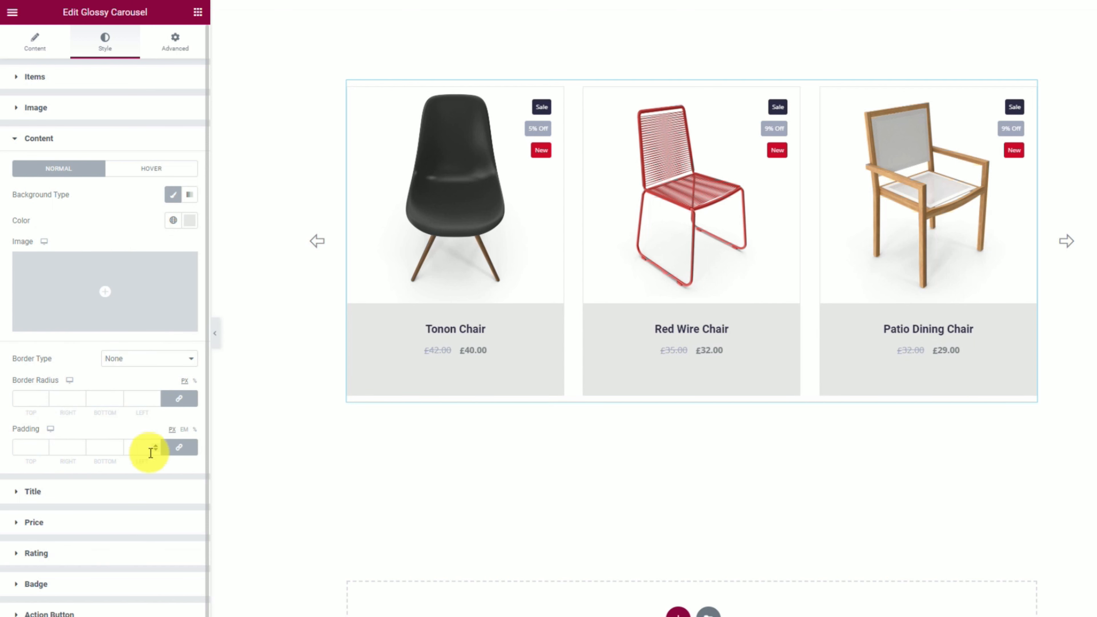
Unlink the content area's padding values and set its top and bottom padding to 50 px.
left_click(179, 448)
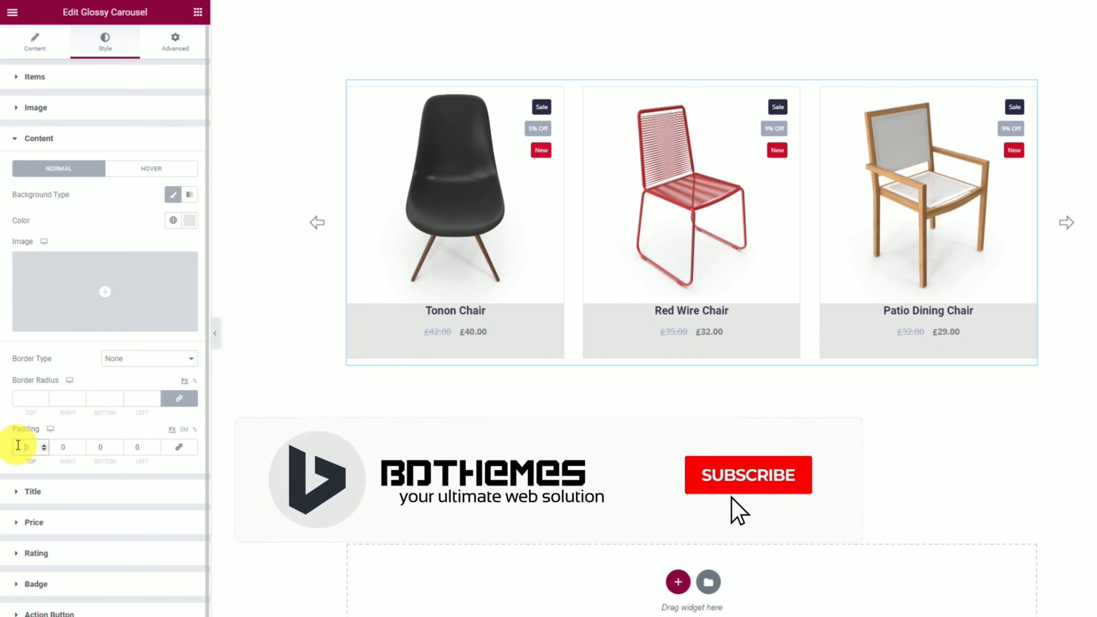
type("50")
left_click(96, 448)
type("50")
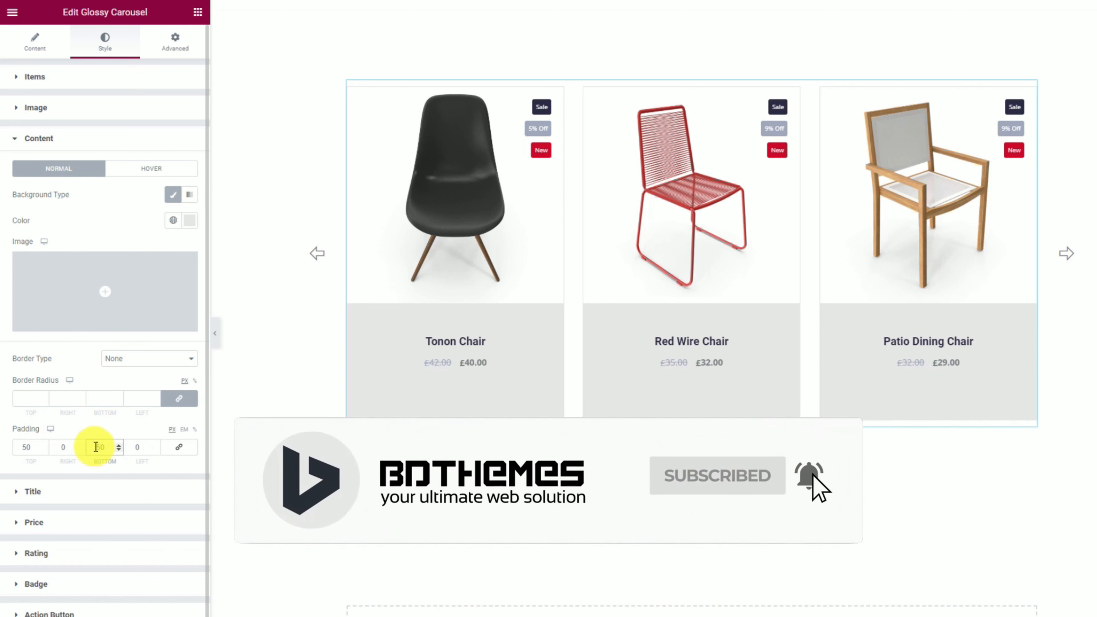
Set the product title's hover colour to #008EFF.
left_click(78, 495)
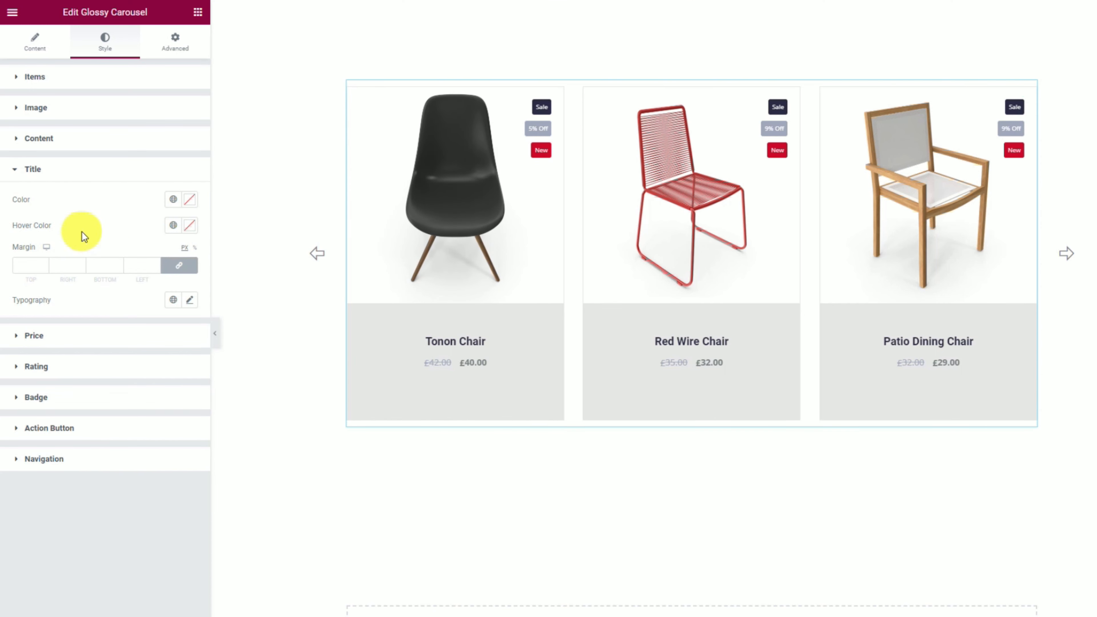
left_click(188, 225)
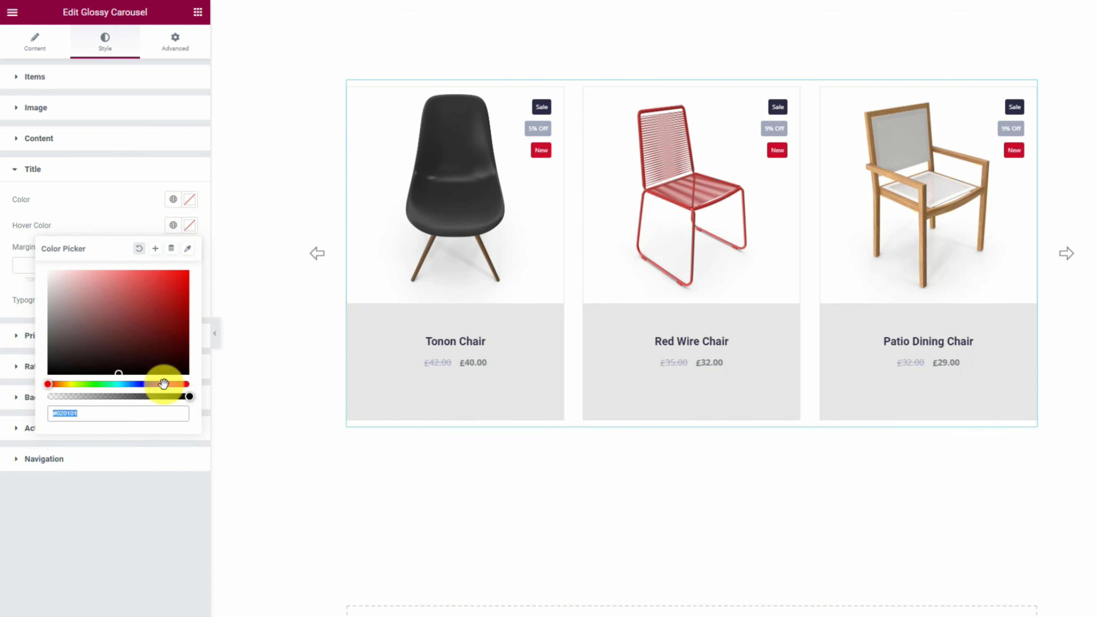
type("#008EFF")
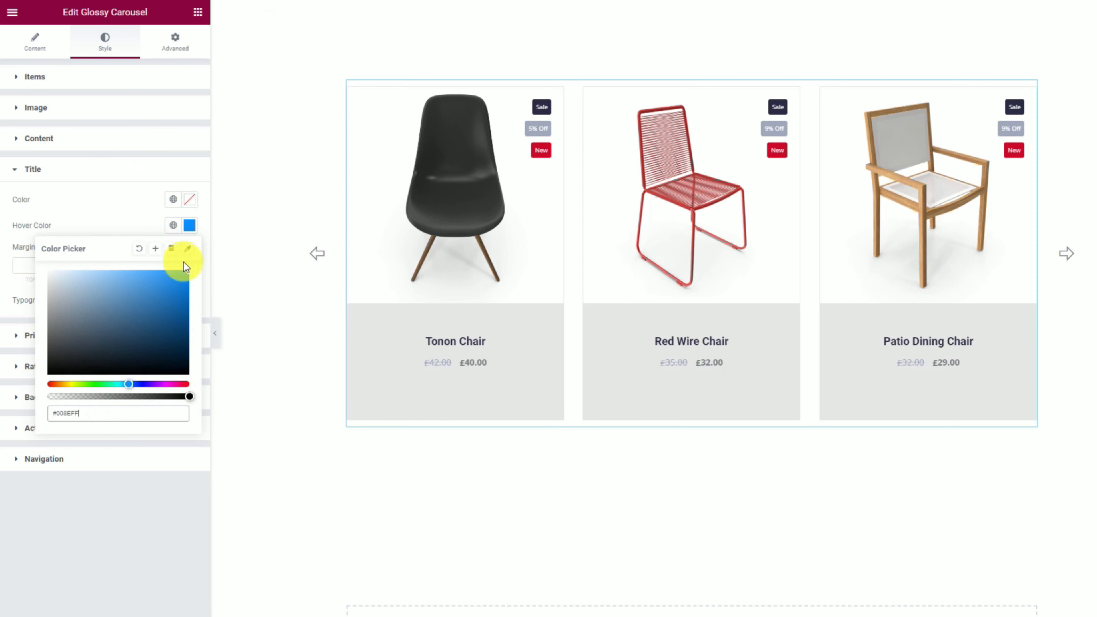
left_click(130, 221)
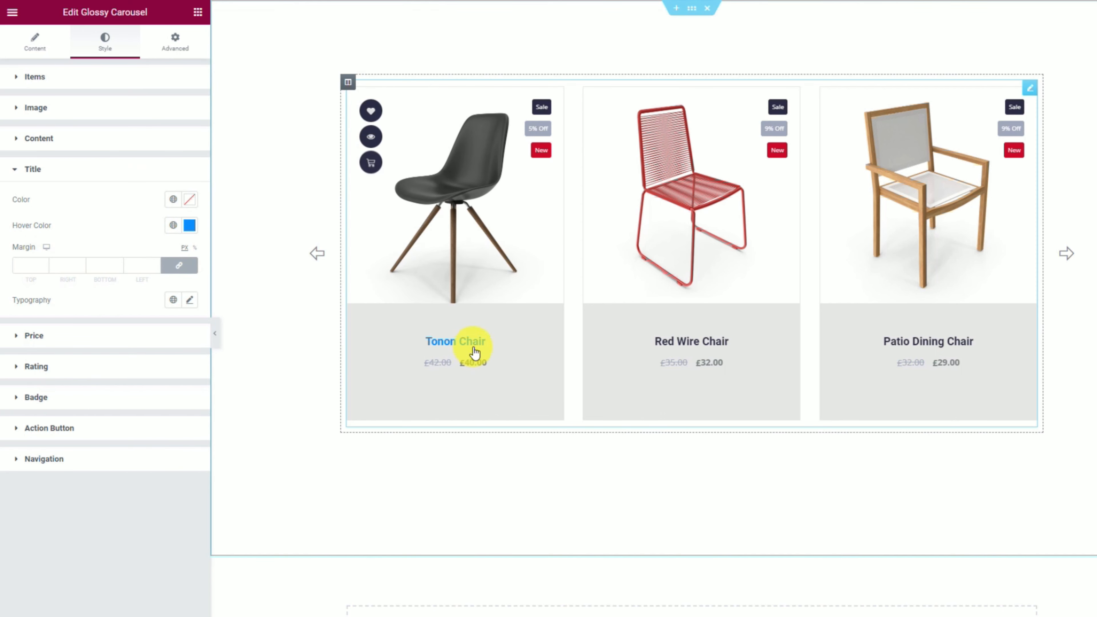
Set the product title's typography to the Montserrat family, size 20 px and weight 600.
left_click(189, 299)
left_click(146, 358)
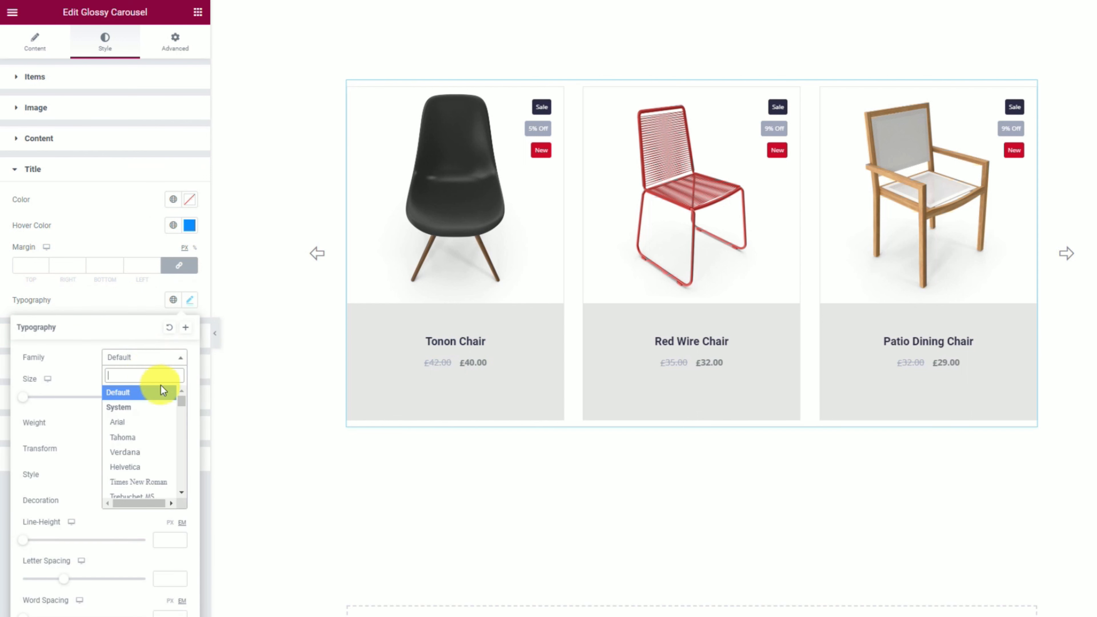
type("mon")
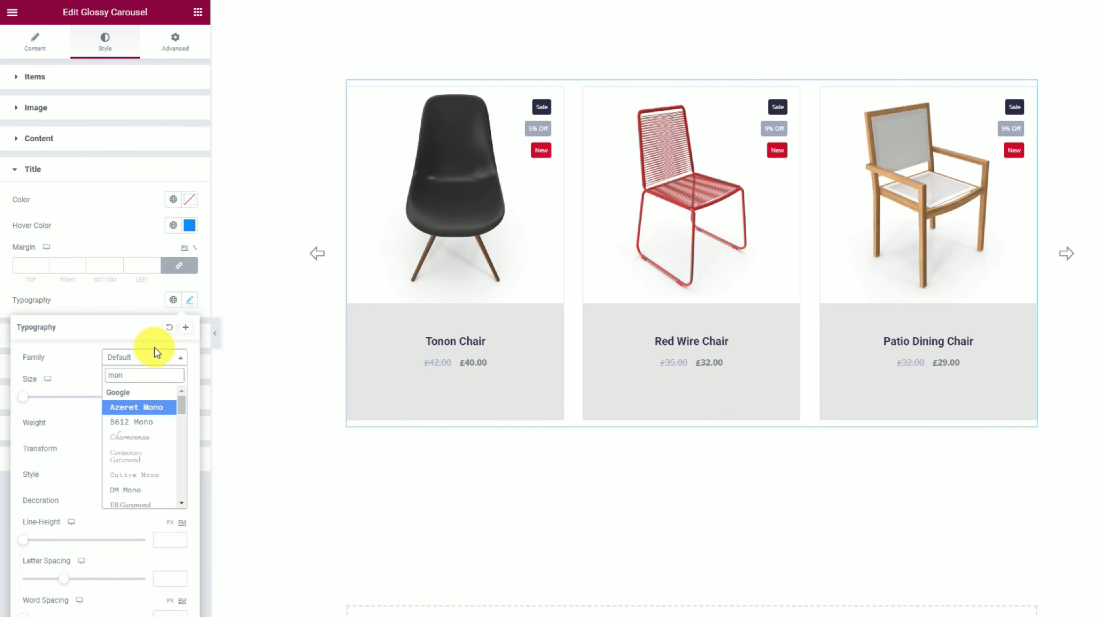
type("t")
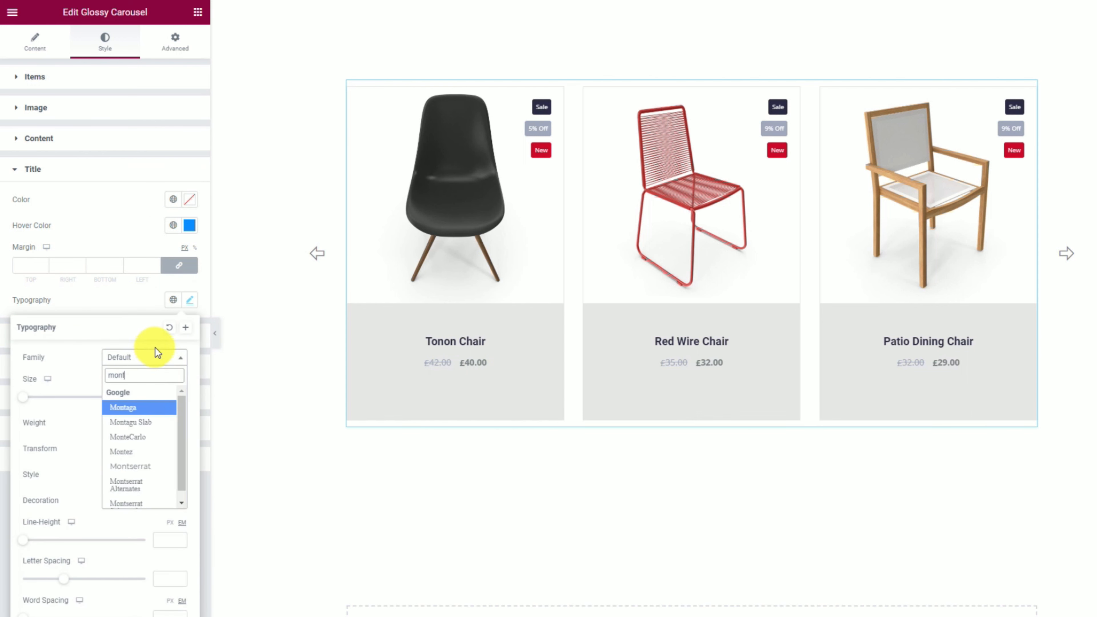
left_click(145, 468)
left_click(164, 397)
type("2")
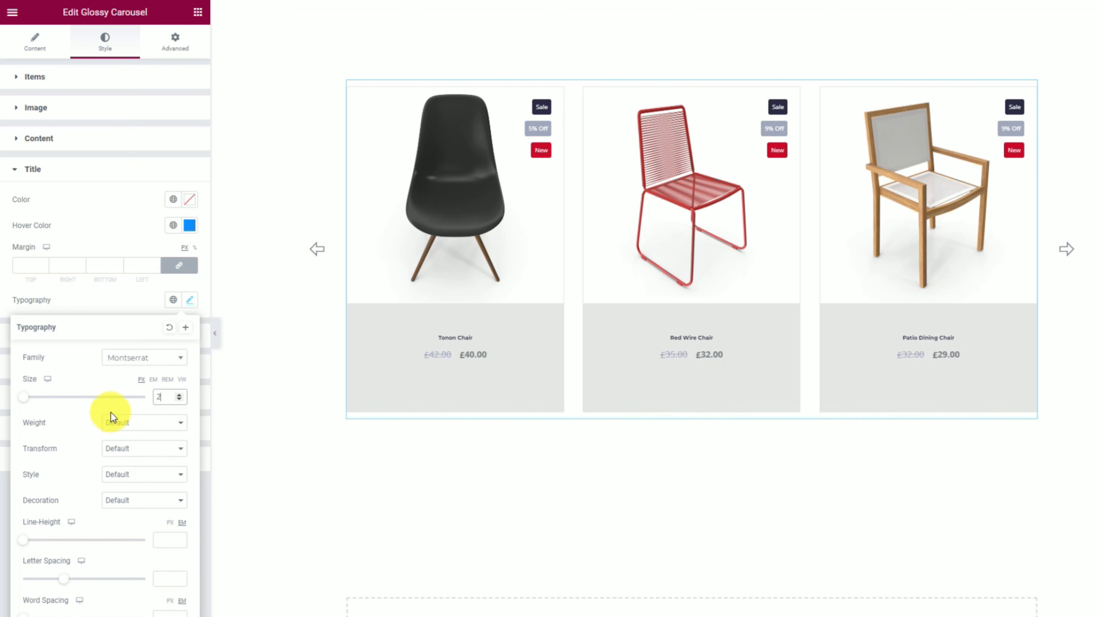
type("0")
left_click(121, 422)
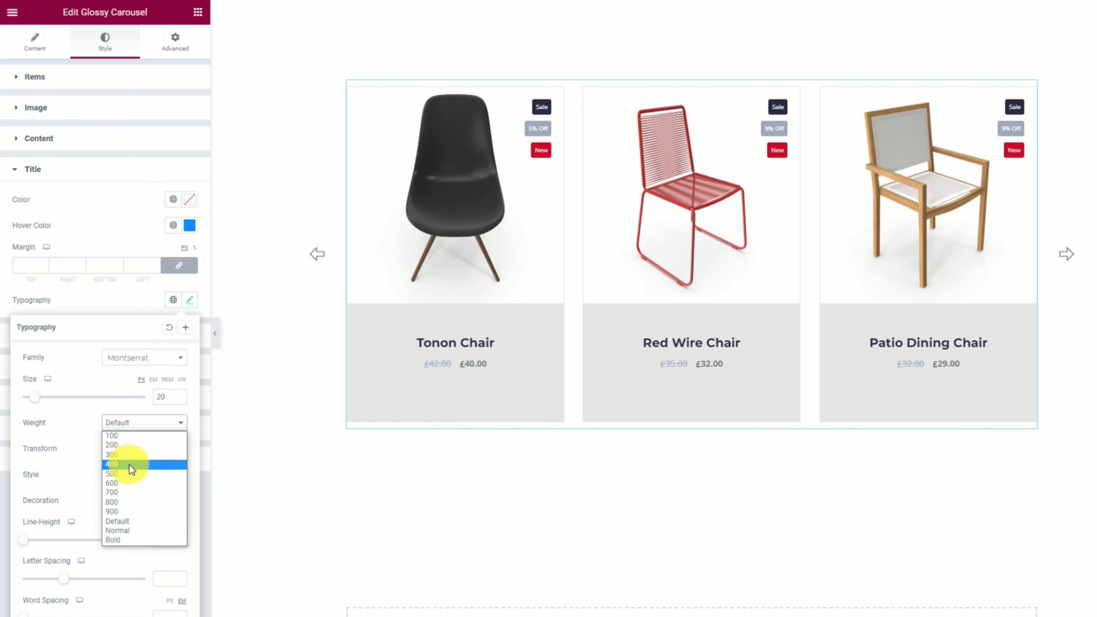
left_click(131, 483)
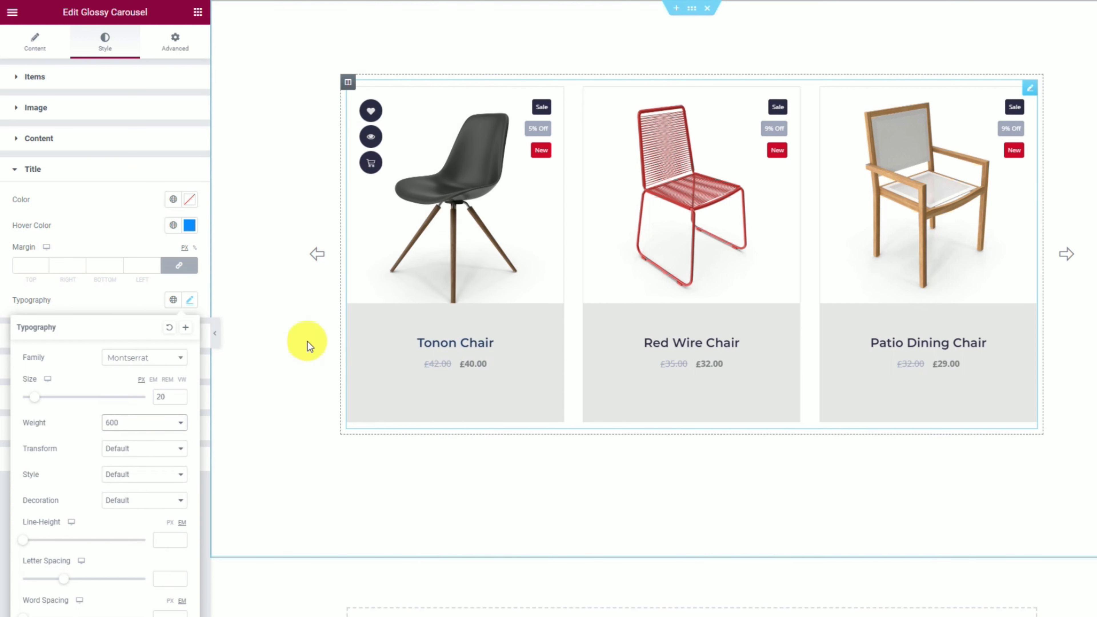
left_click(139, 310)
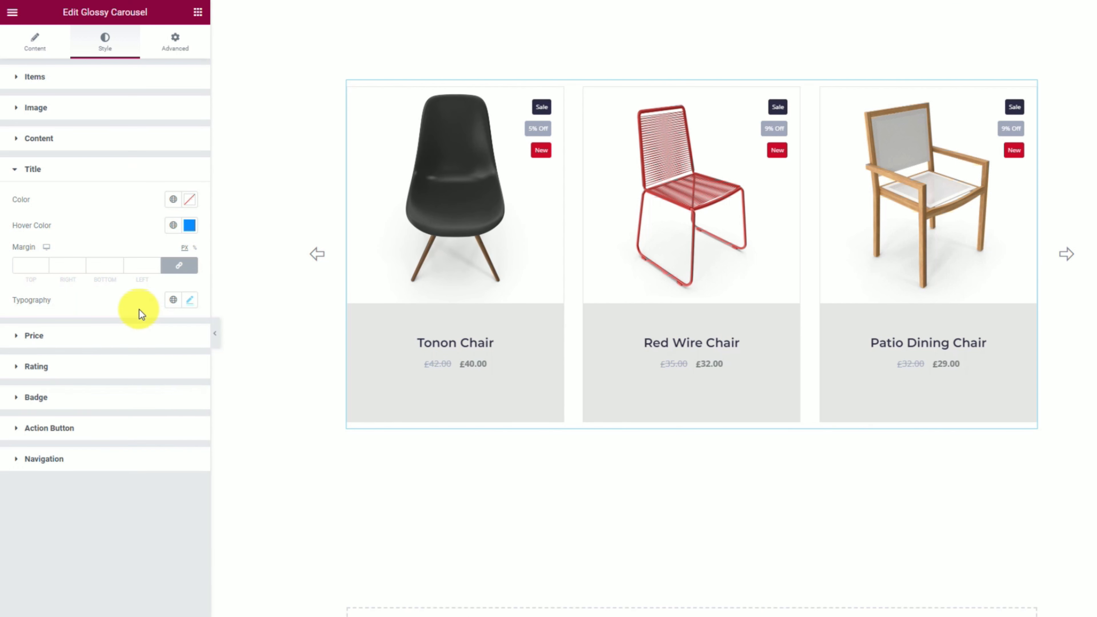
Set the price's sale colour to black with slightly reduced opacity.
left_click(103, 342)
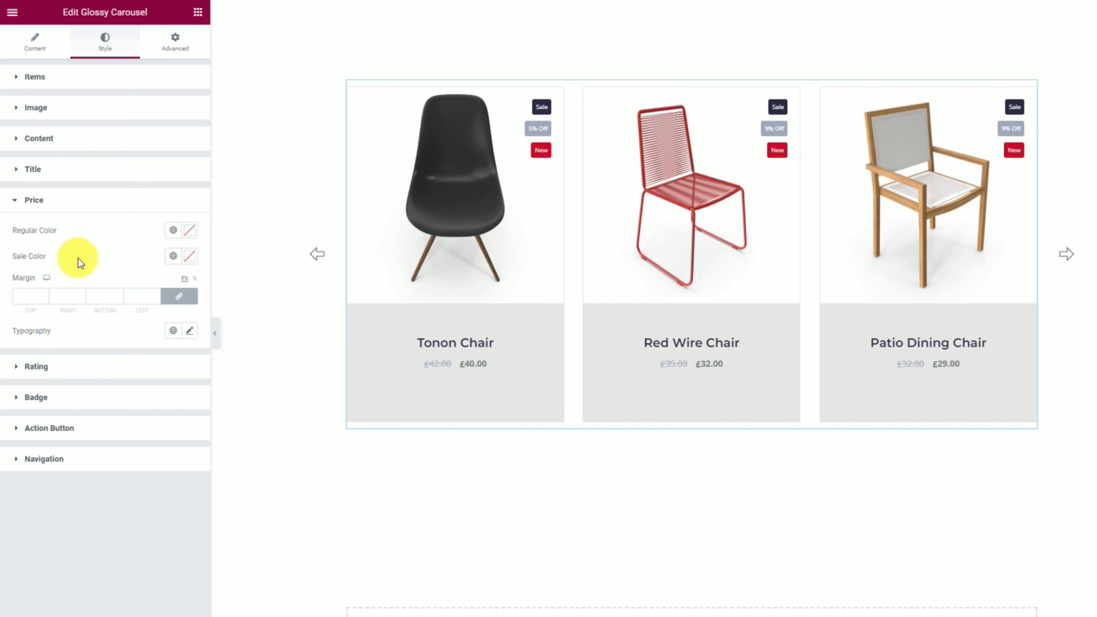
left_click(188, 256)
left_click_drag(177, 319, 36, 405)
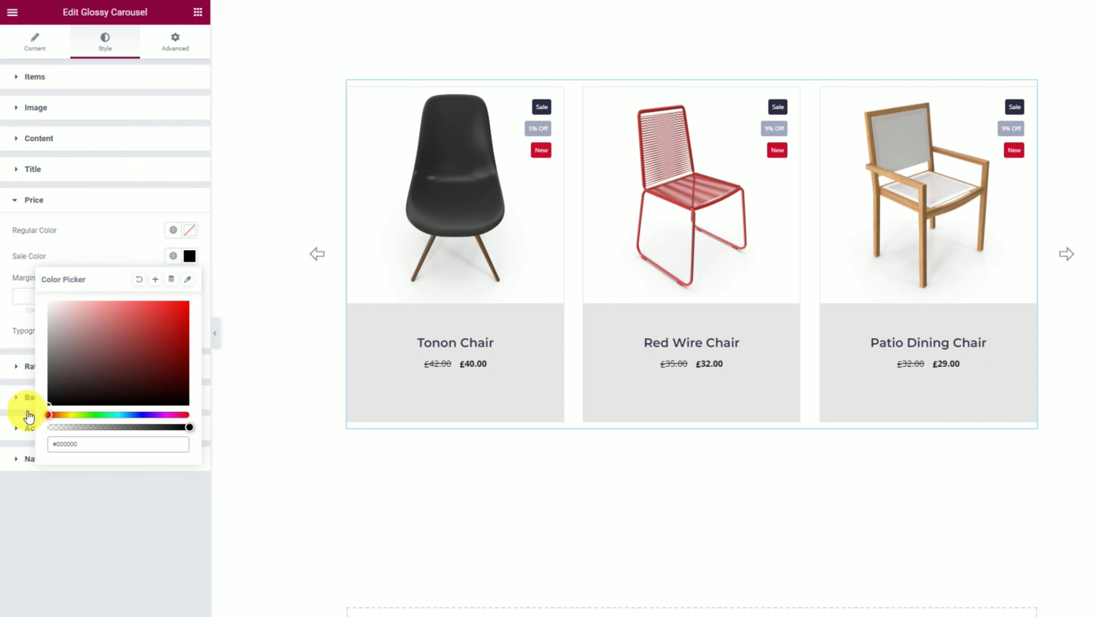
left_click_drag(188, 427, 159, 430)
left_click(111, 243)
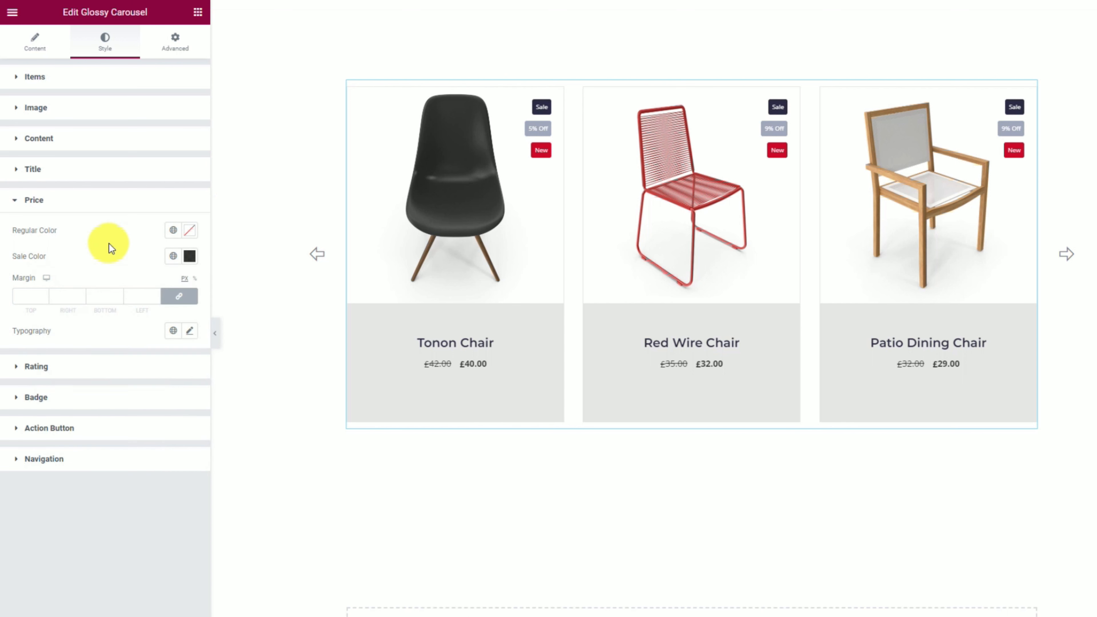
Change the rating stars' normal colour to a darker grey that stands out against the content background.
left_click(87, 380)
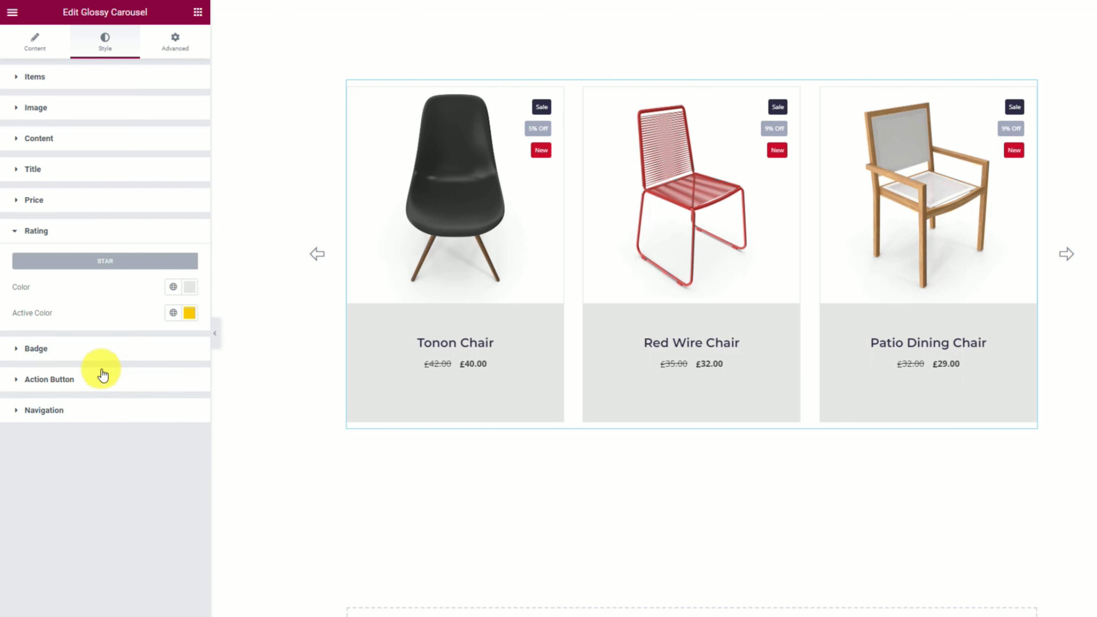
left_click(183, 288)
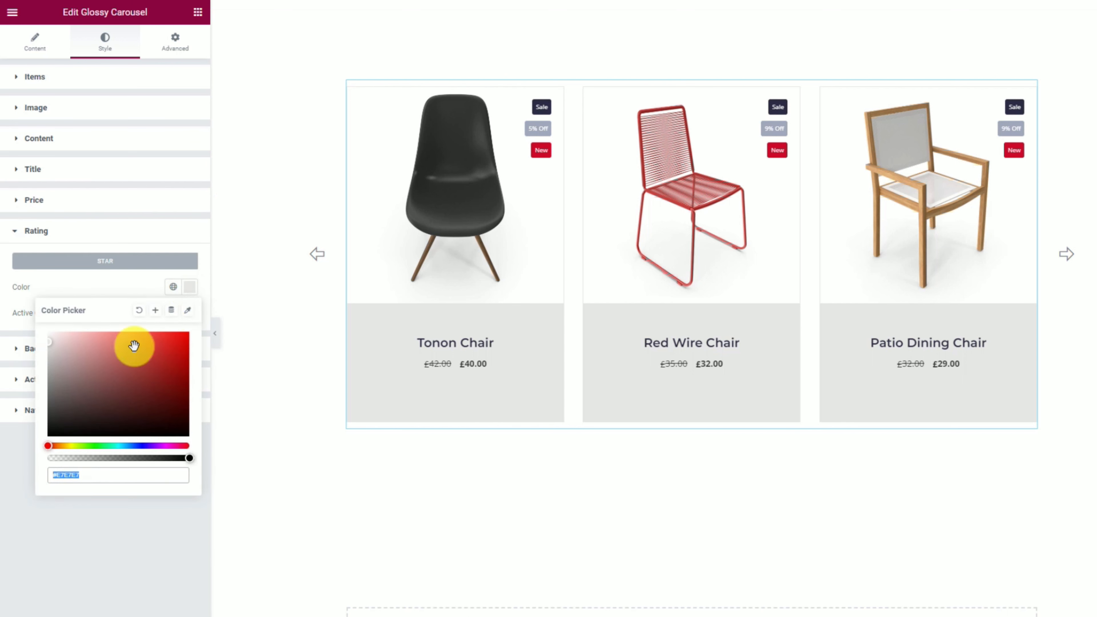
left_click(51, 348)
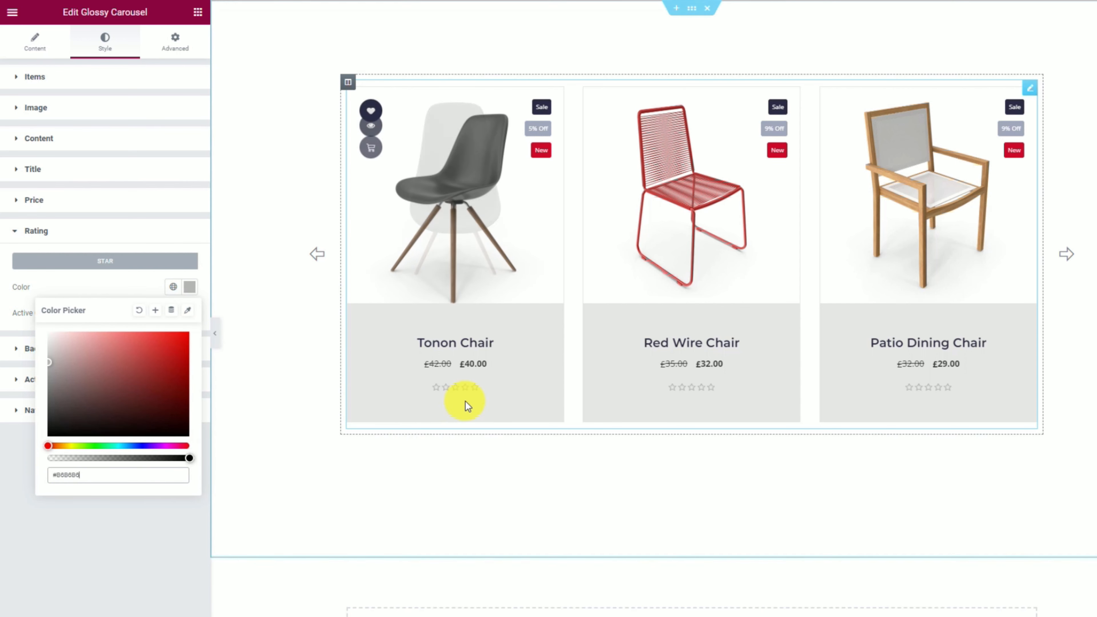
left_click(51, 369)
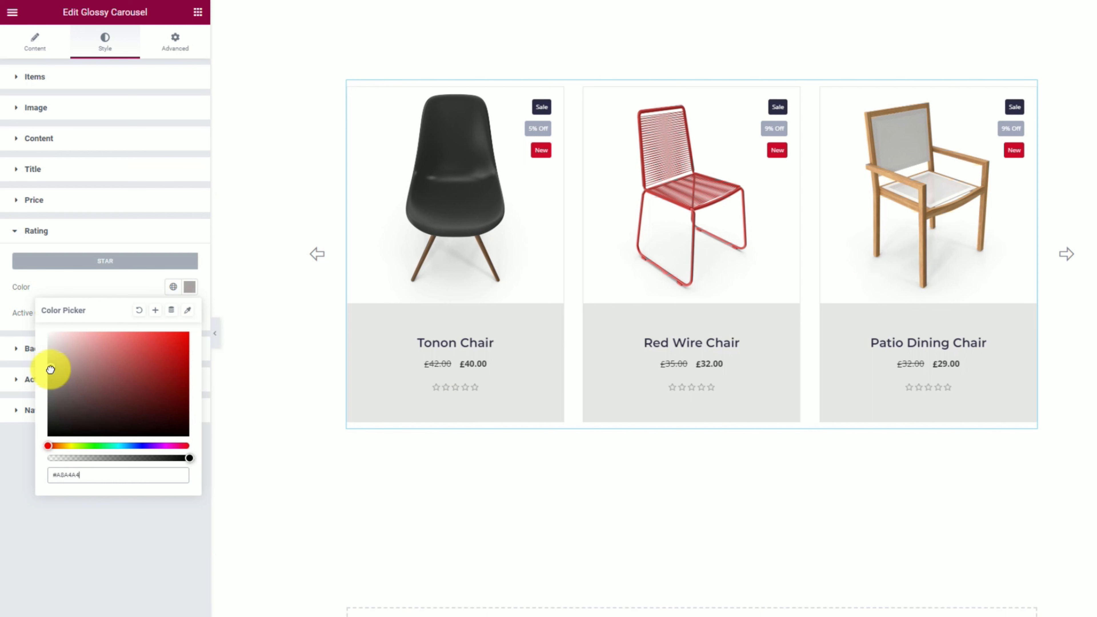
left_click(109, 286)
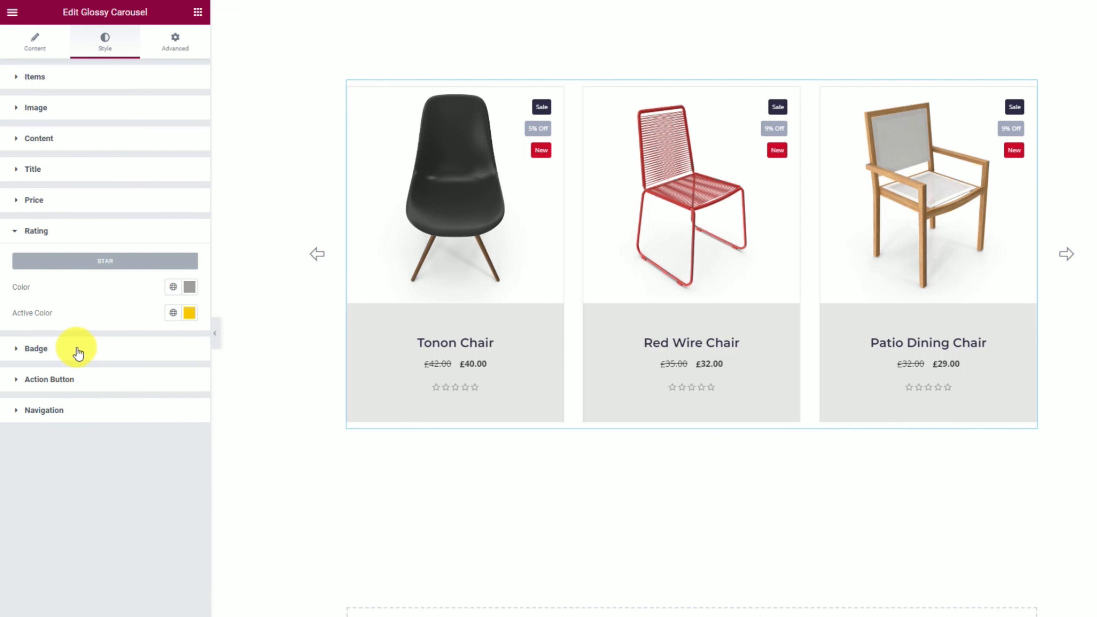
Set the Sale badge's border radius to 0 px on all sides.
left_click(70, 357)
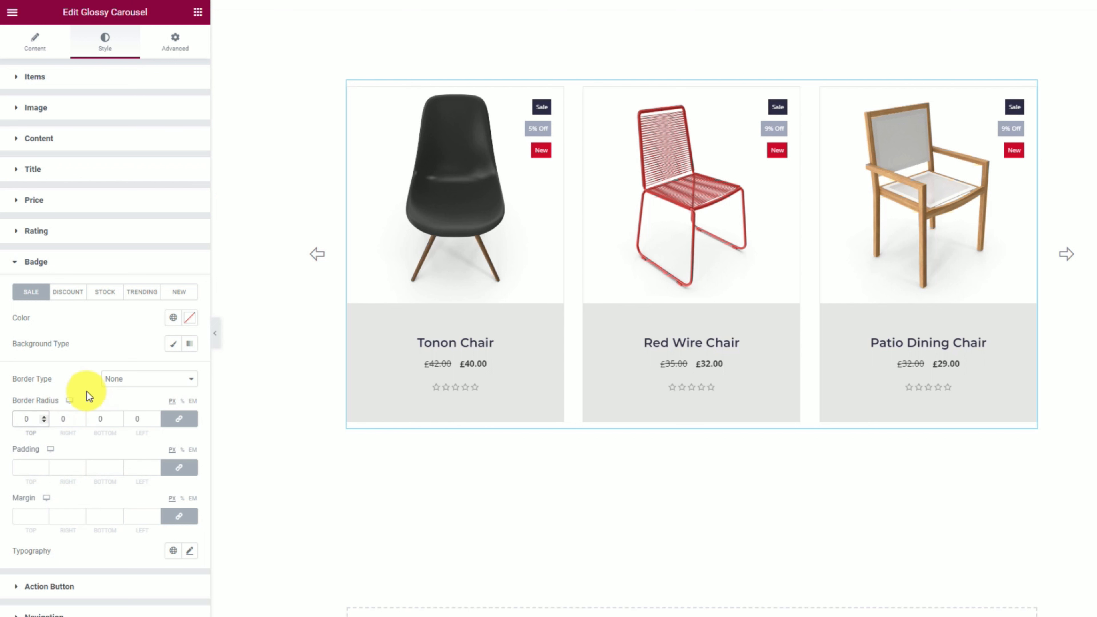
left_click(92, 264)
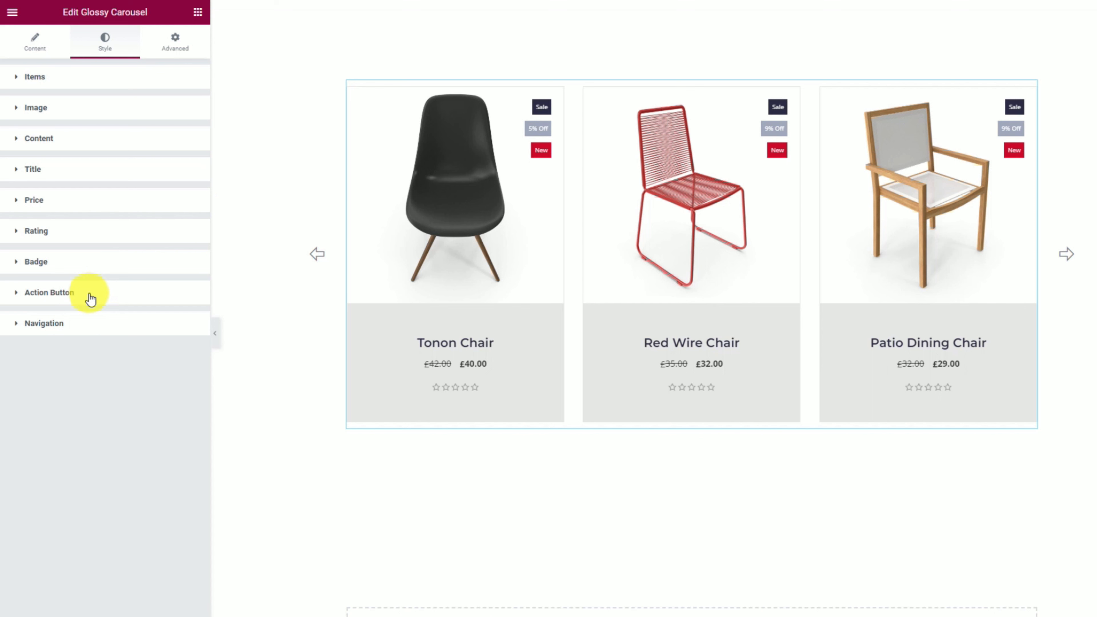
Set the Wishlist action button's normal background to #E7E7E7 and its icon colour to black.
left_click(91, 298)
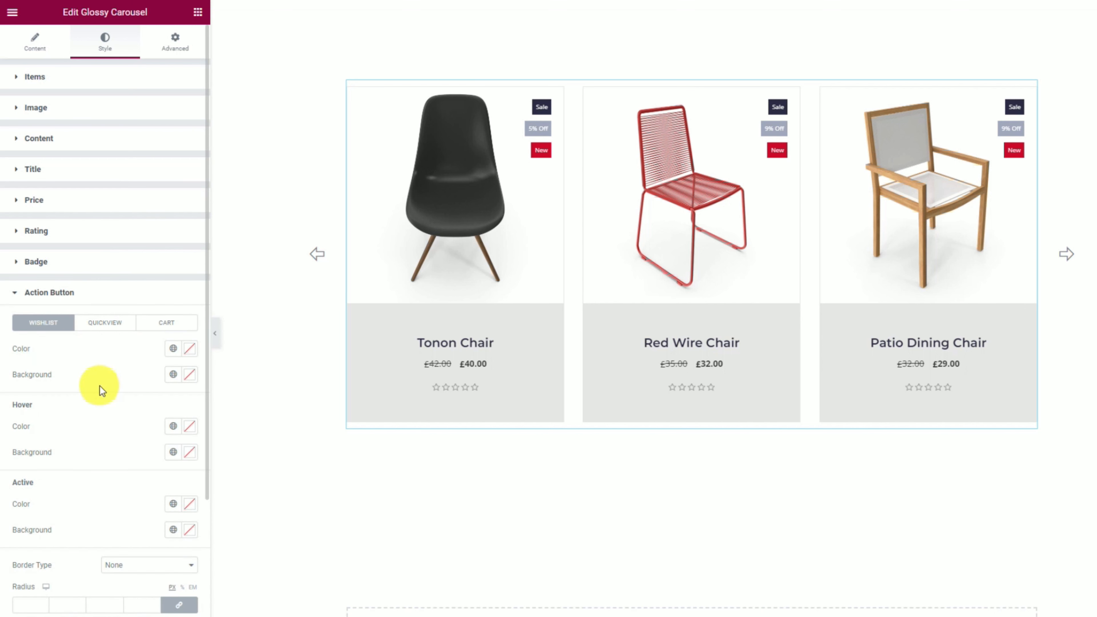
left_click(190, 376)
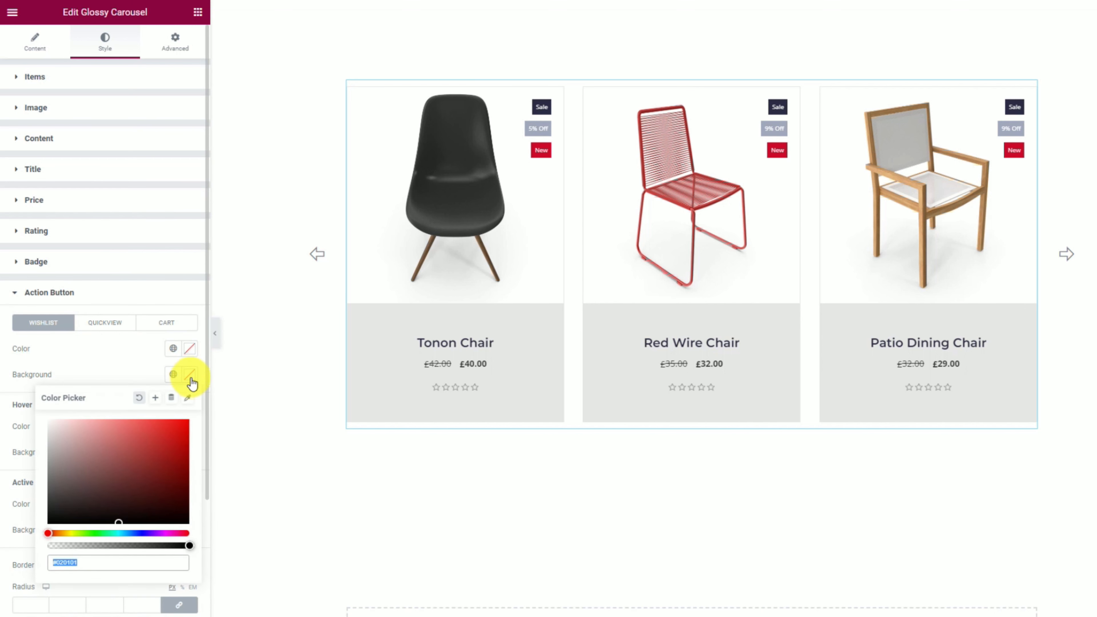
type("#E7E7E7")
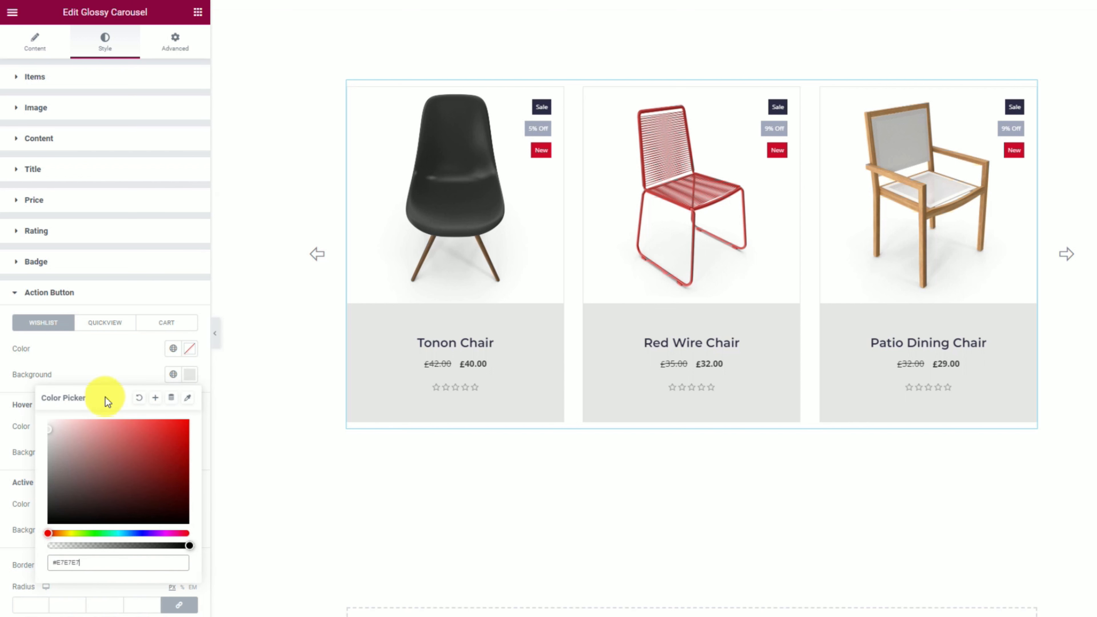
left_click(108, 375)
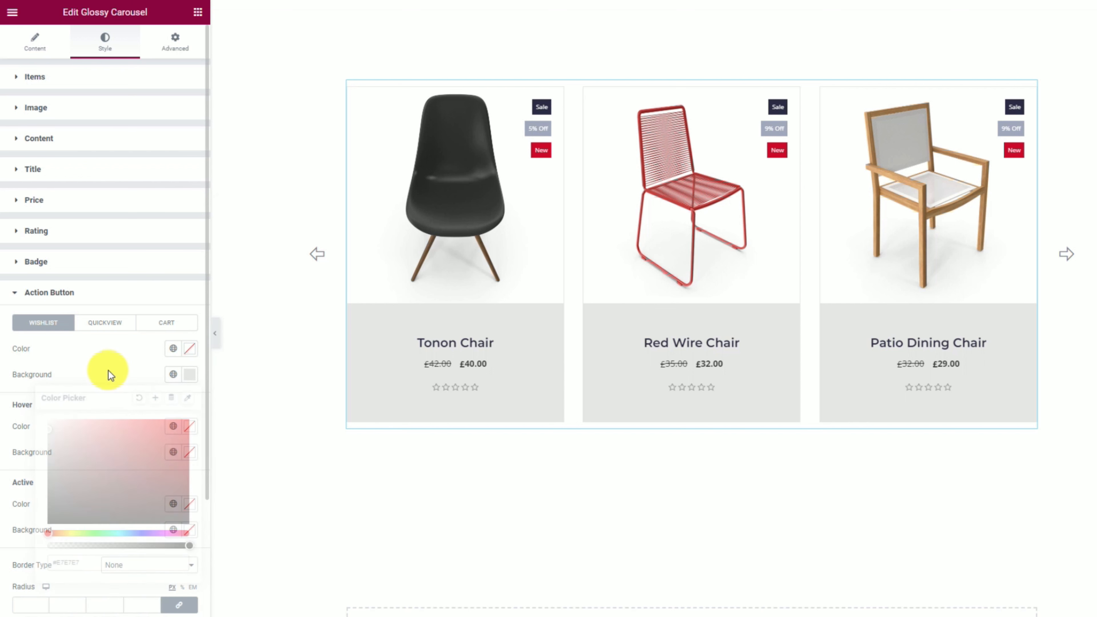
left_click(187, 354)
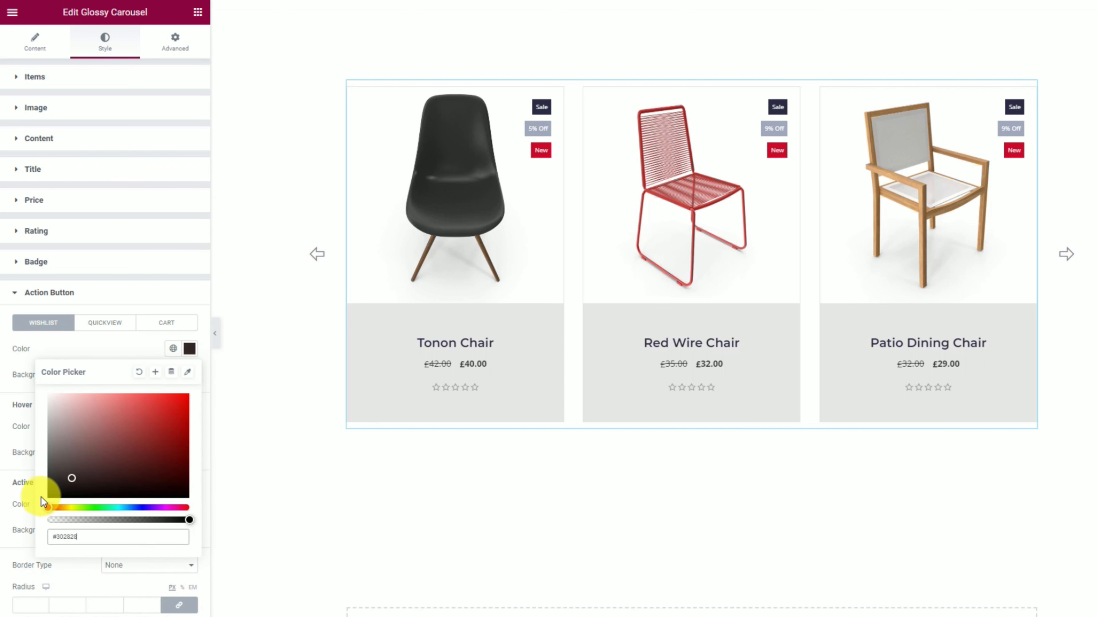
left_click_drag(43, 503, 31, 494)
left_click(110, 350)
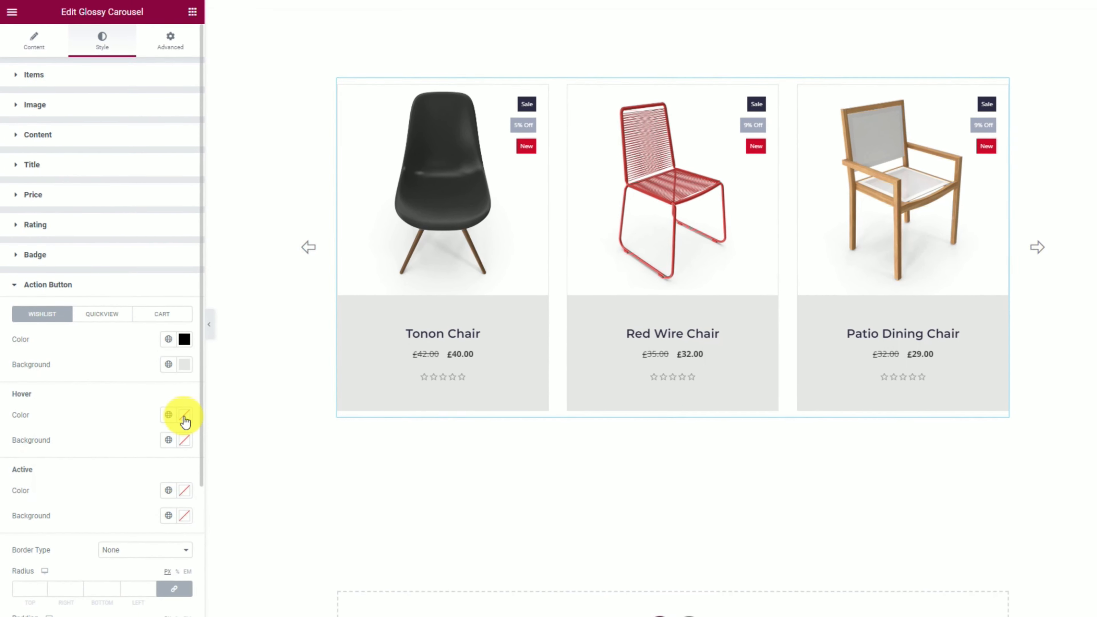
Set the Wishlist action button's hover colour to #E7E7E7 and its hover background to black.
left_click(189, 426)
left_click(132, 438)
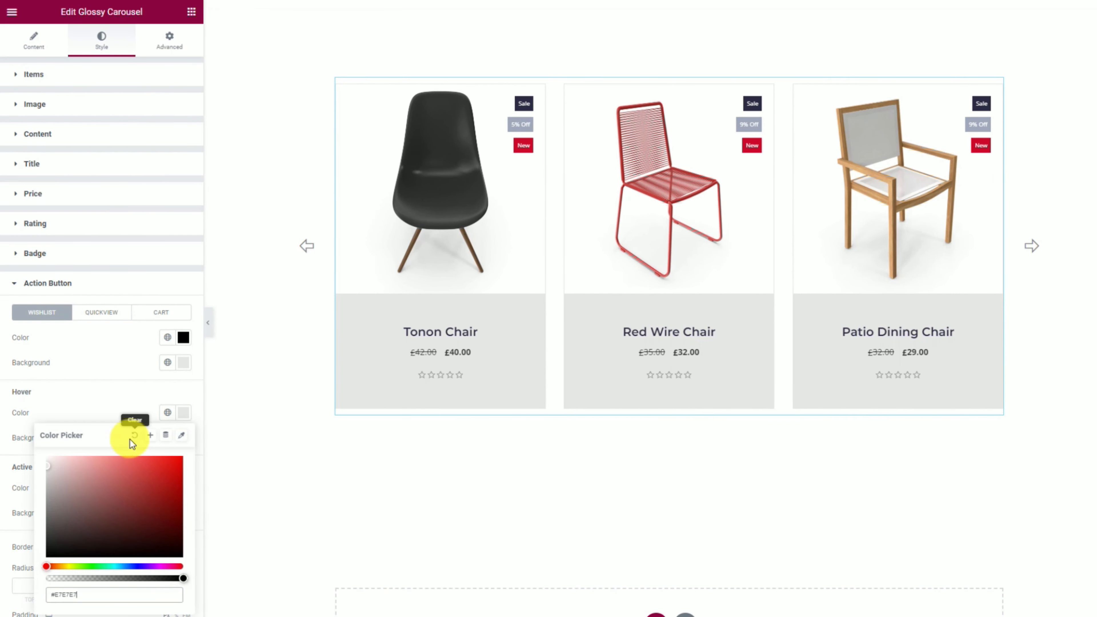
left_click(102, 400)
left_click(183, 438)
left_click_drag(85, 566, 19, 588)
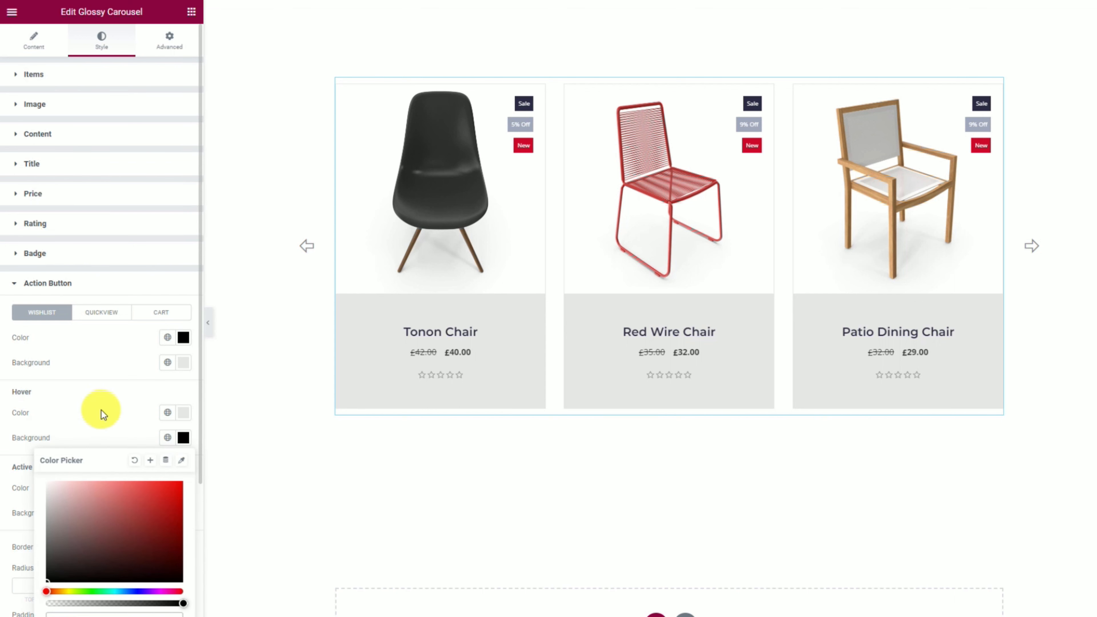
left_click(101, 411)
mouse_move(362, 134)
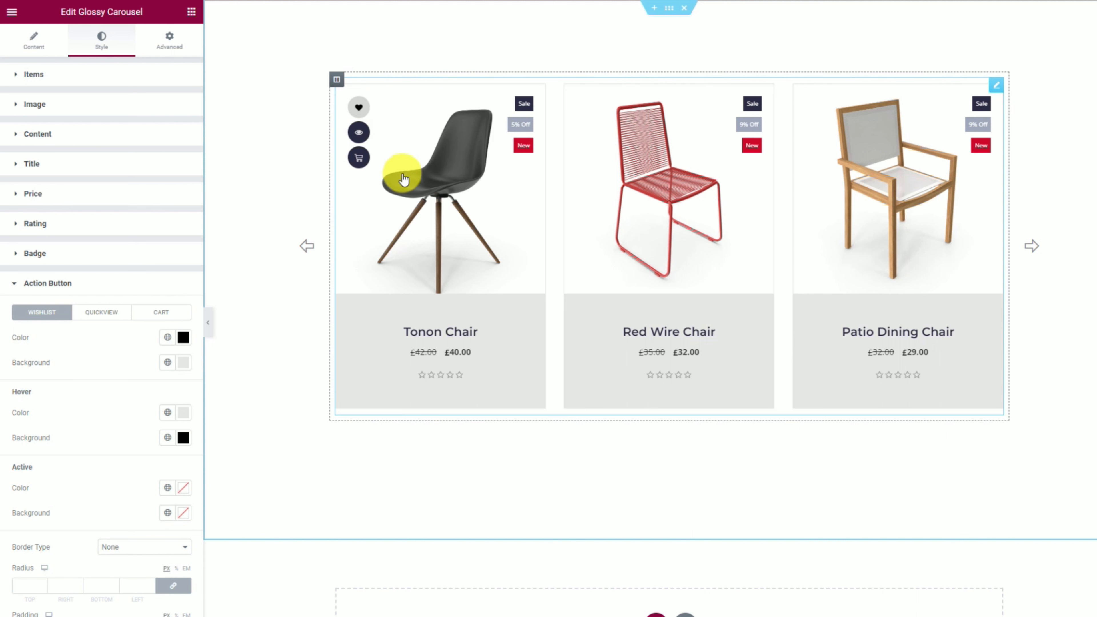
Set the Quickview action button's normal icon colour to black and its background to the Wishlist button's light grey.
left_click(104, 313)
left_click(182, 338)
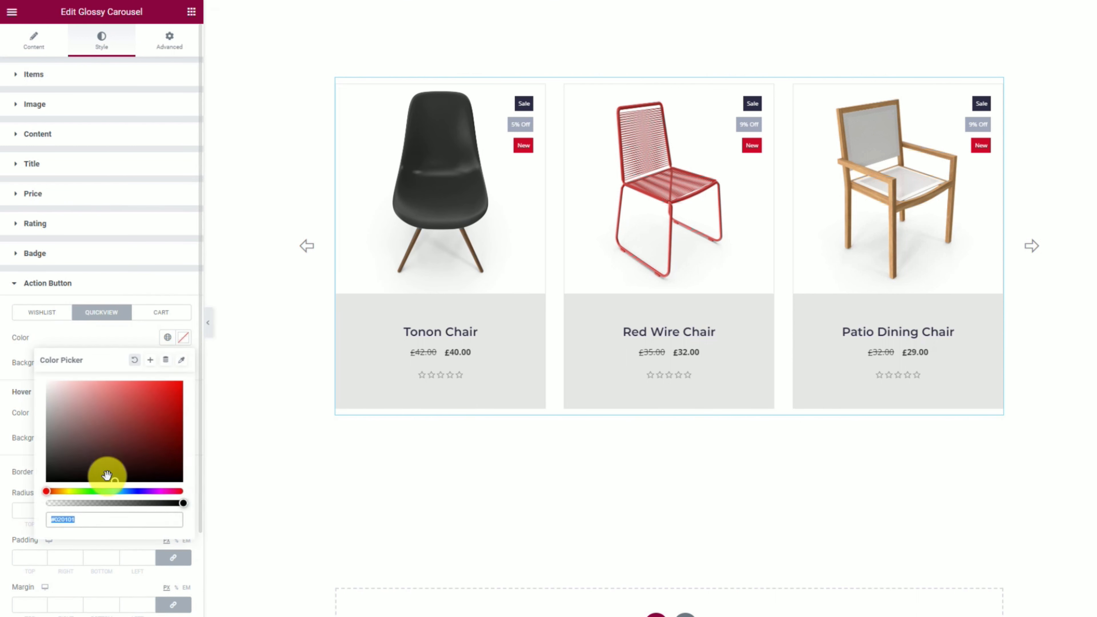
left_click_drag(47, 481, 14, 495)
left_click(126, 346)
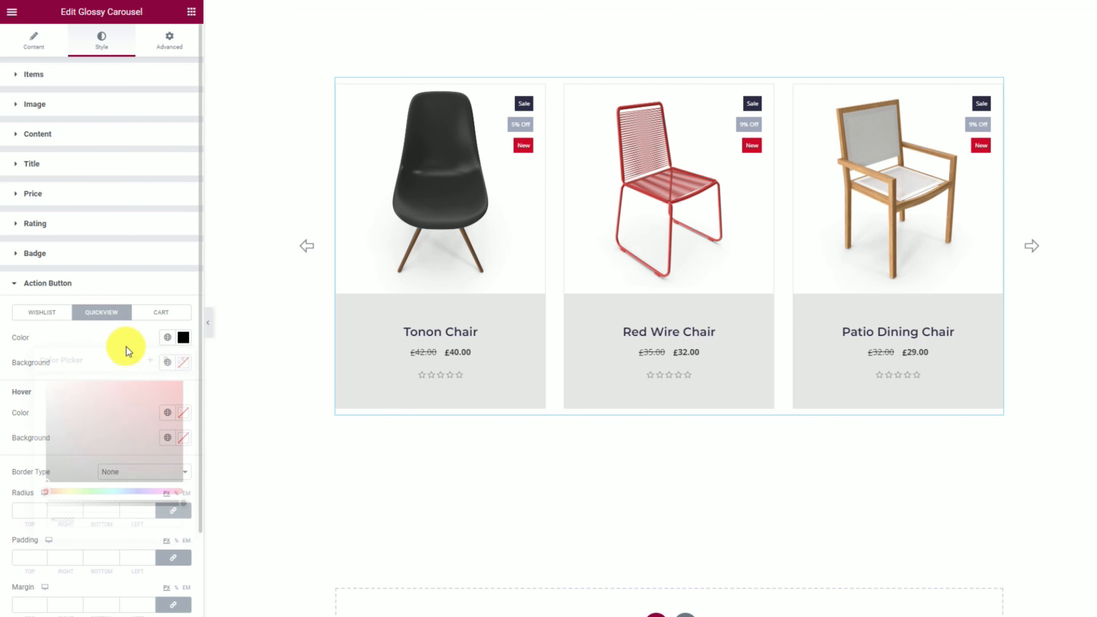
left_click(184, 364)
type("#E1E1E1")
left_click(111, 357)
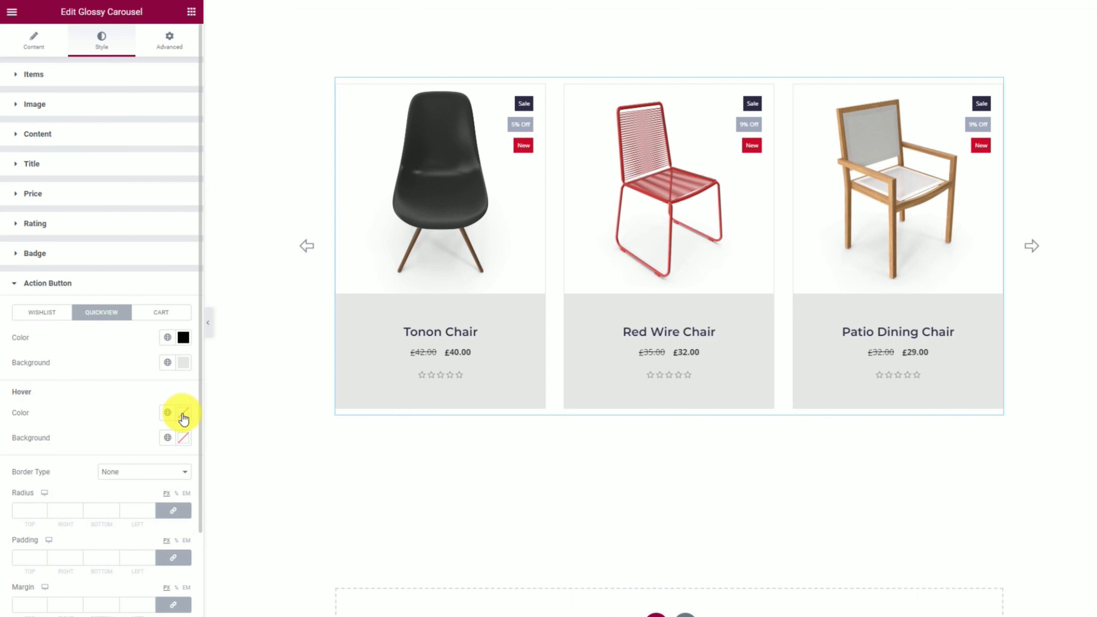
Set the Quickview action button's hover colour to the same light grey and its hover background to black.
left_click(178, 414)
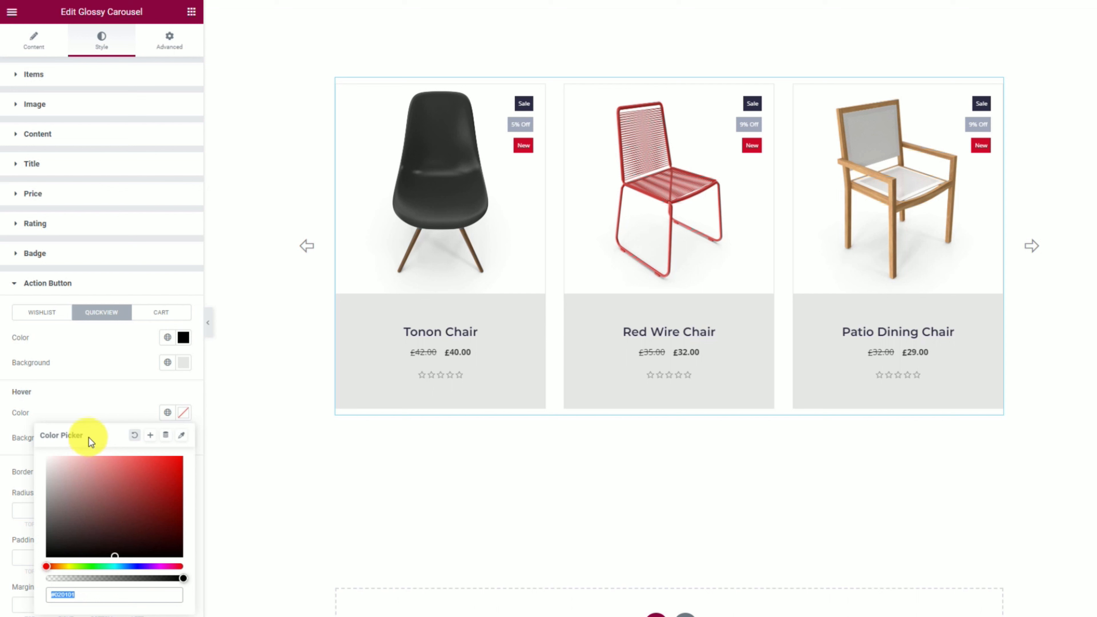
key("ctrl+v")
left_click(119, 414)
left_click(184, 439)
left_click_drag(82, 548, 44, 594)
left_click(116, 410)
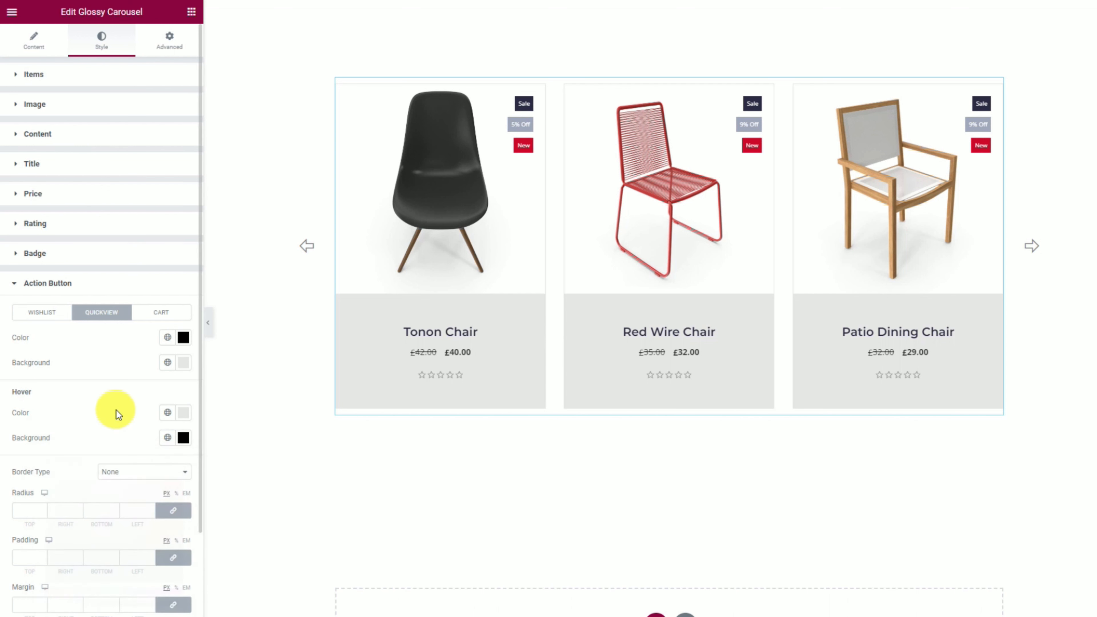
Set the Cart action button's normal icon colour to black and its background to the shared light grey.
left_click(158, 312)
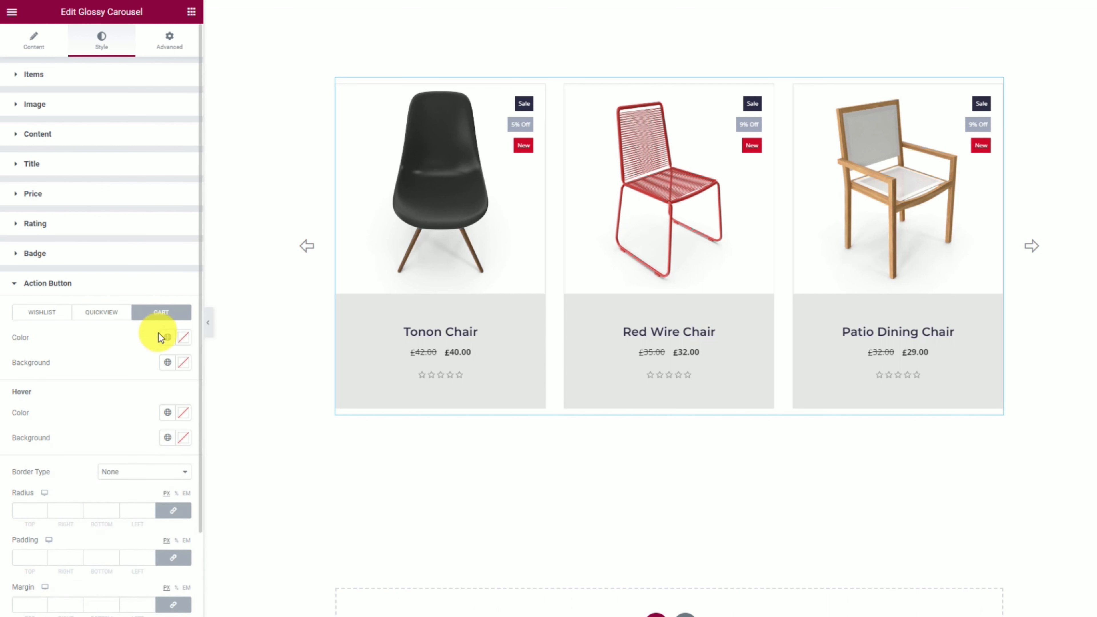
left_click(182, 340)
left_click_drag(102, 415, 30, 504)
left_click(148, 361)
left_click(182, 365)
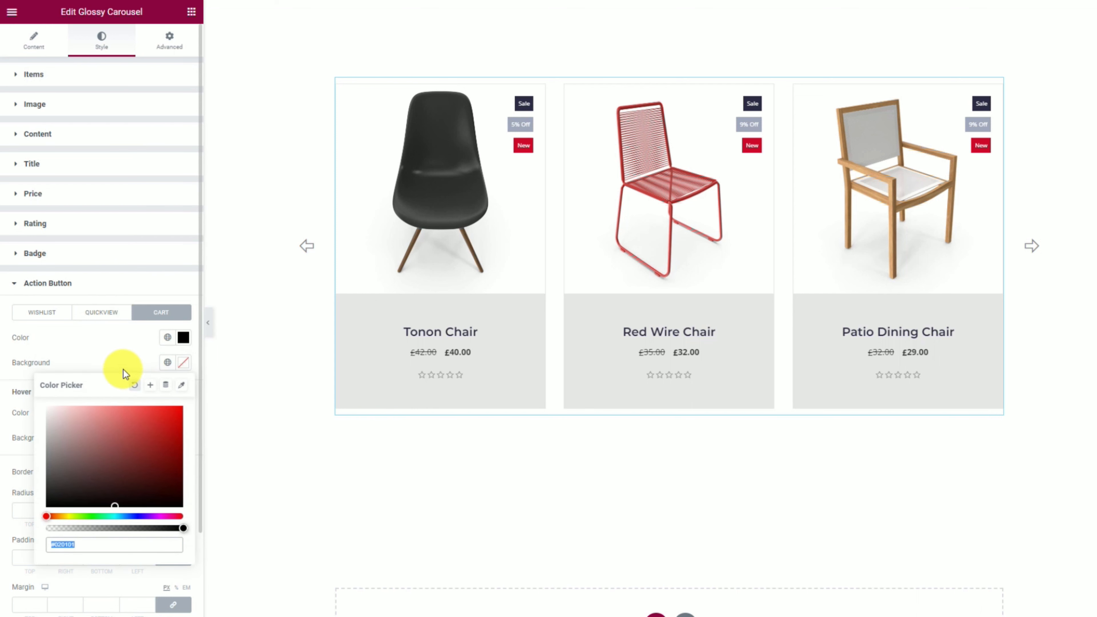
key("ctrl+v")
left_click(121, 361)
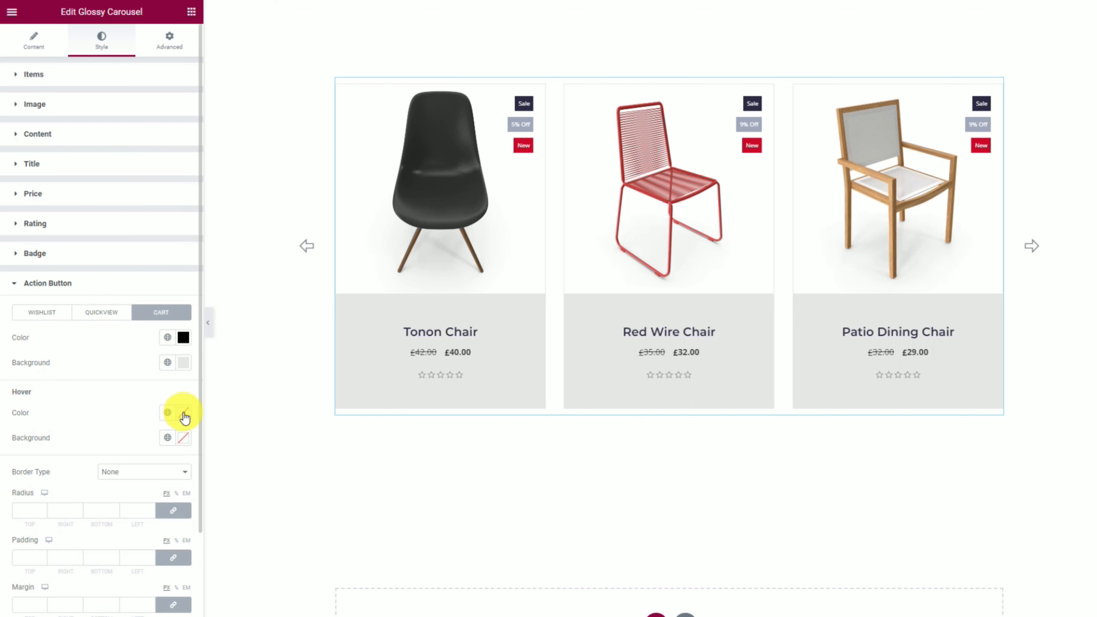
Set the Cart action button's hover colour to #E7E7E7 and its hover background to black.
left_click(181, 413)
key("ctrl+v")
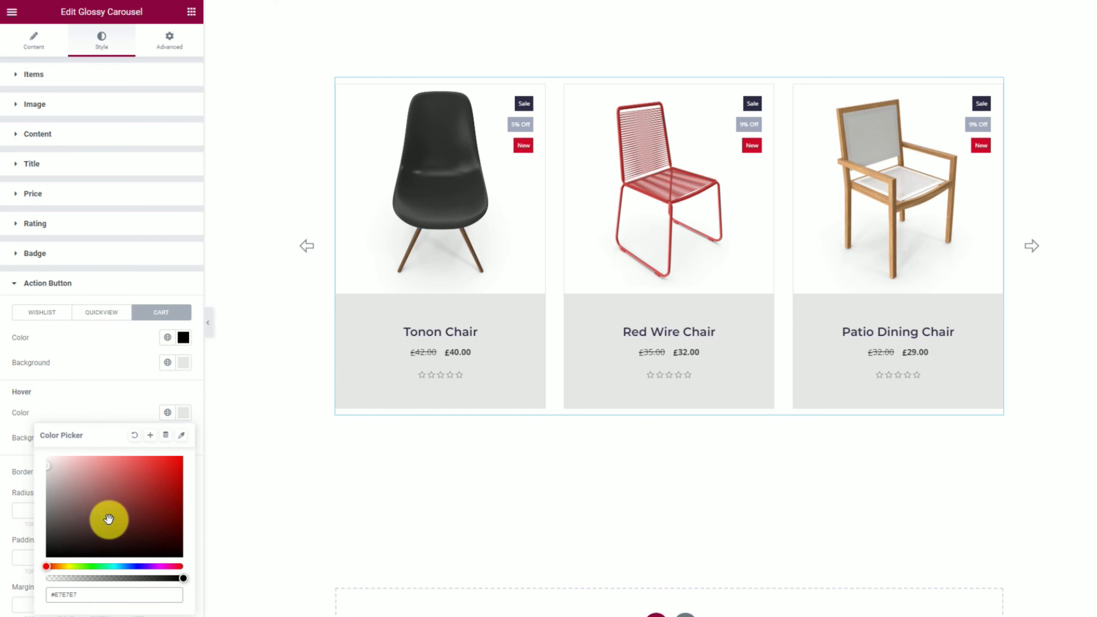
left_click(157, 431)
left_click(183, 438)
left_click_drag(93, 526, 7, 609)
left_click(91, 416)
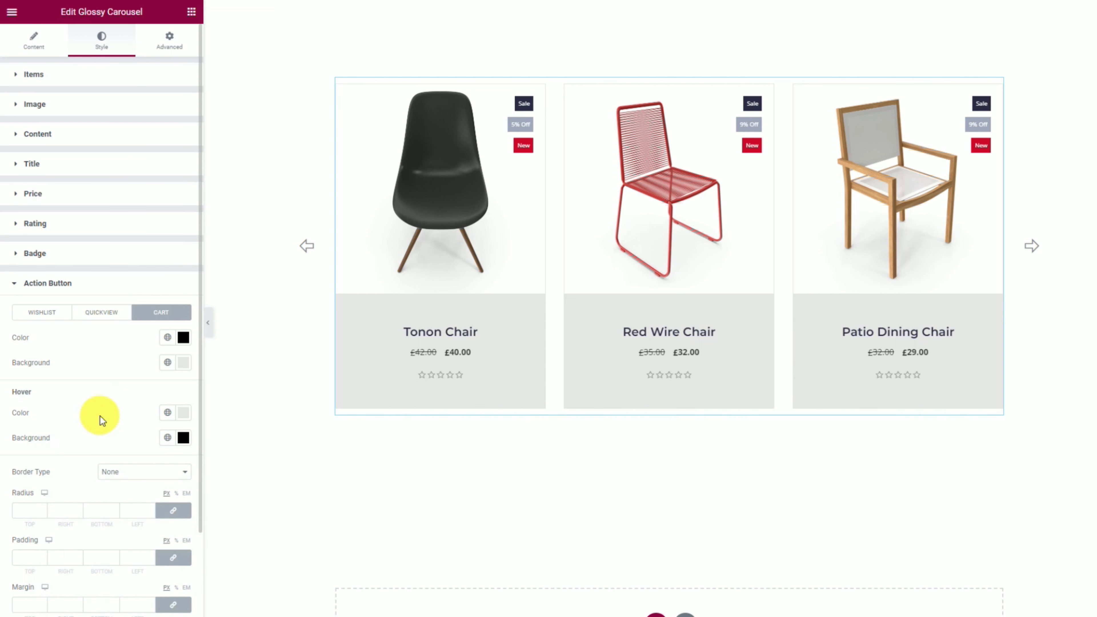
mouse_move(355, 127)
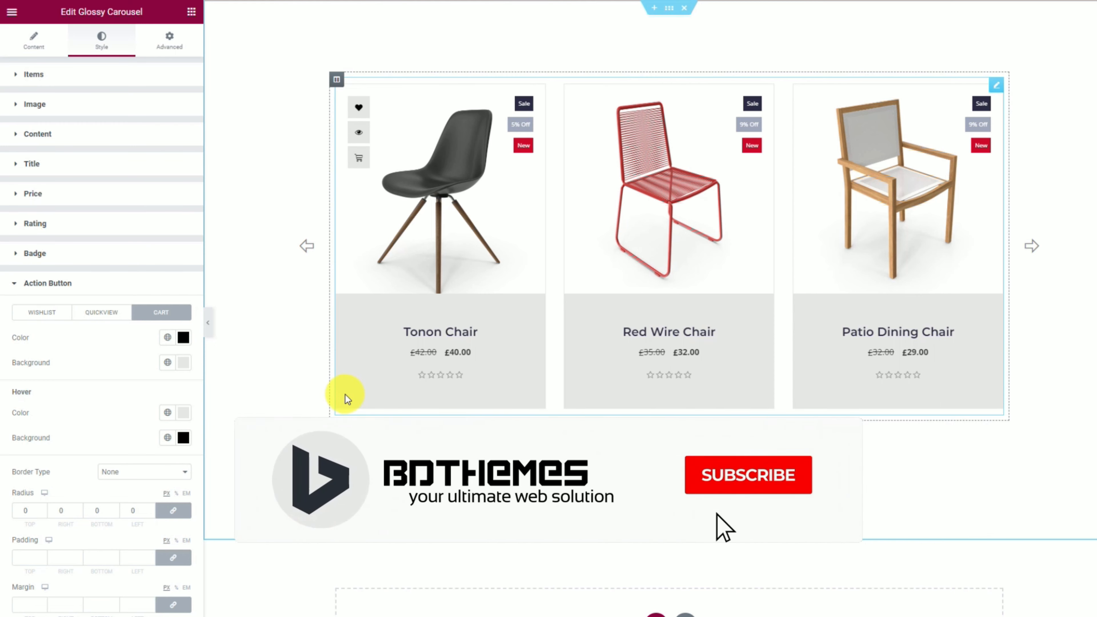
Give the carousel's navigation arrows the action buttons' light grey as their normal background.
left_click(103, 294)
left_click(91, 325)
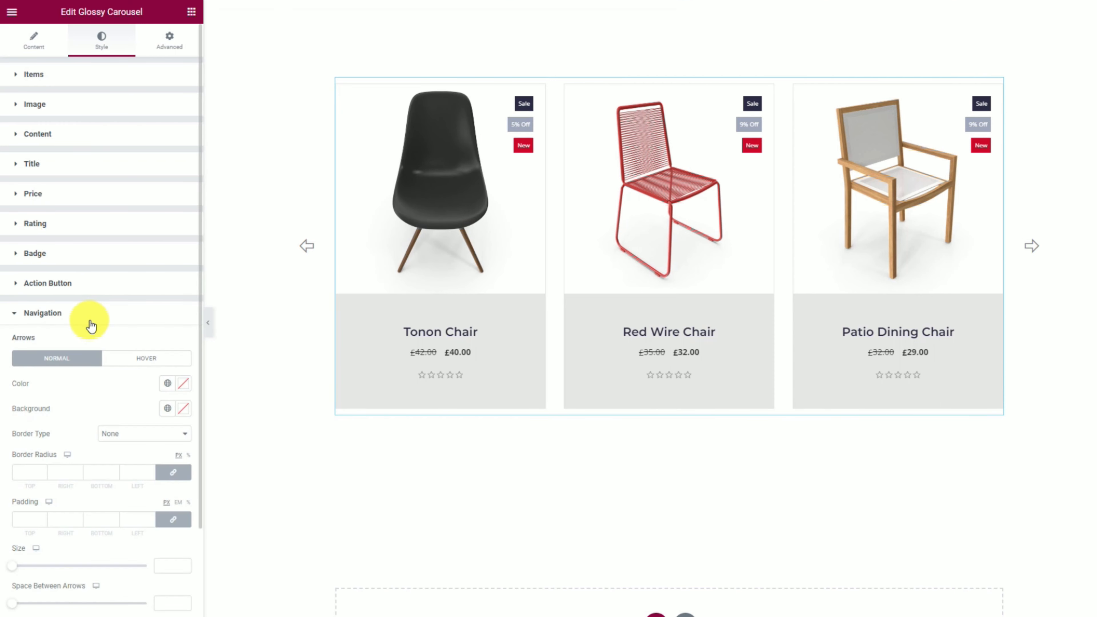
scroll(99, 402, "down", 2)
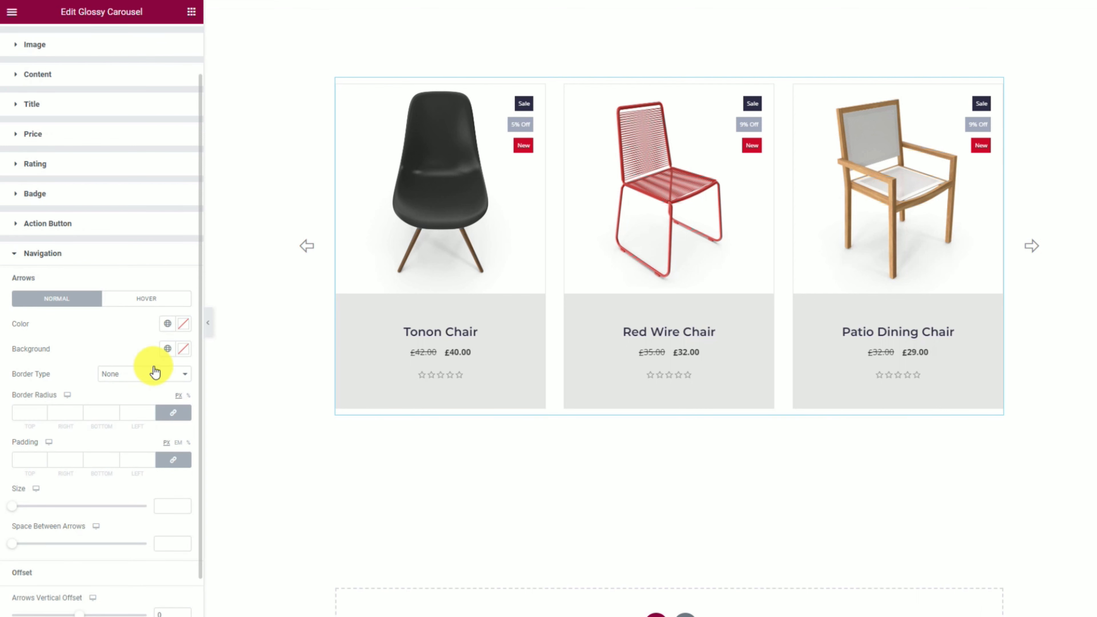
left_click(184, 349)
left_click(107, 537)
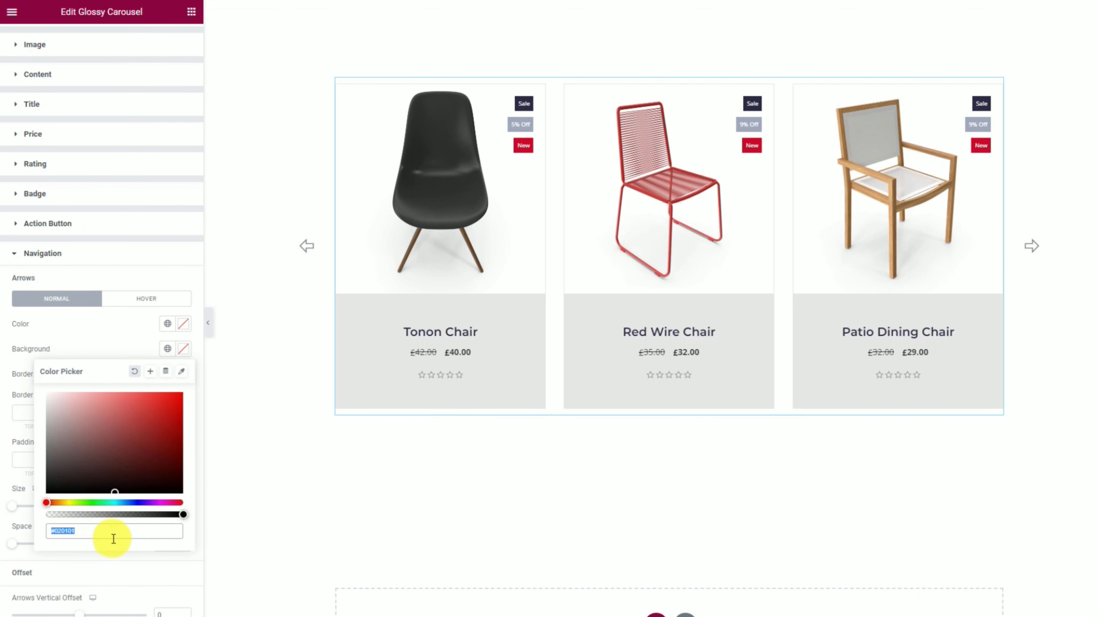
left_click(125, 345)
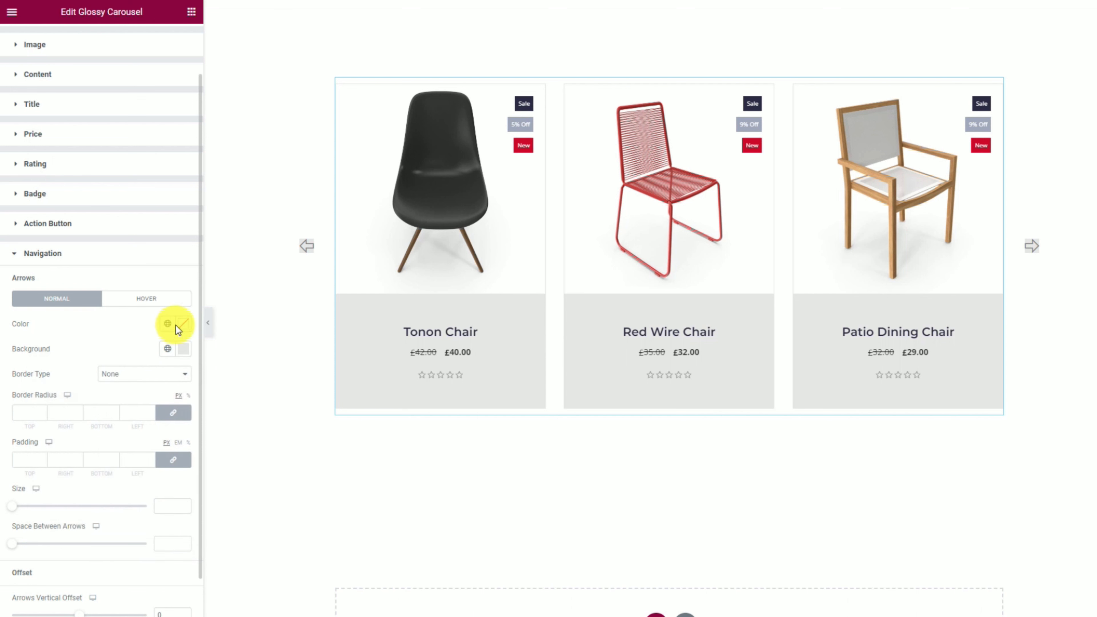
Set the navigation arrows' normal colour to black with roughly half opacity.
left_click(182, 325)
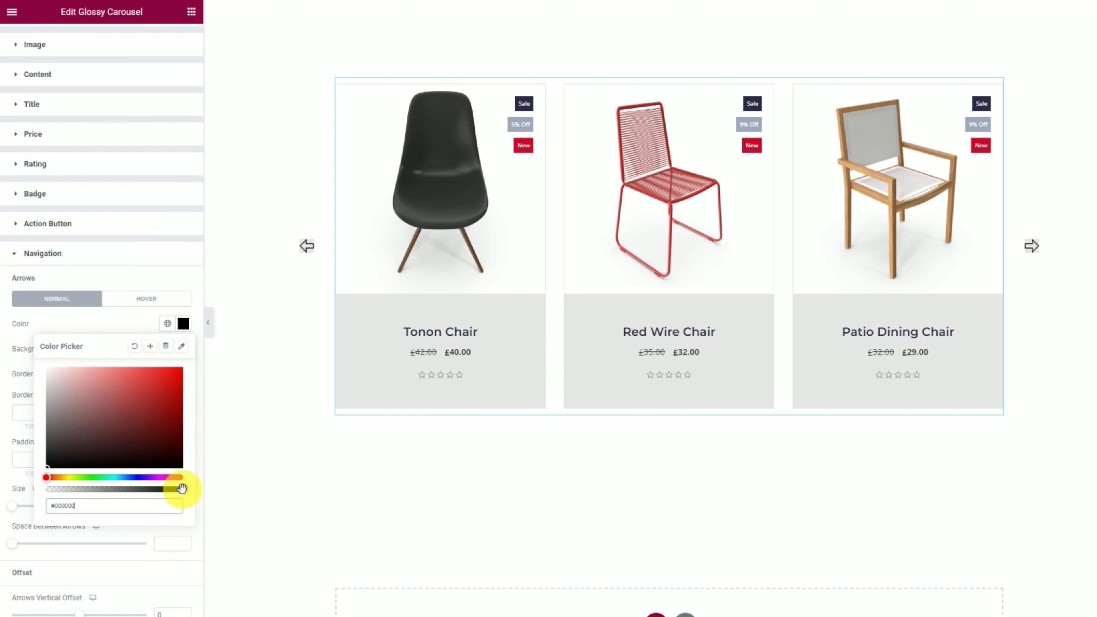
left_click_drag(182, 489, 104, 489)
left_click(111, 328)
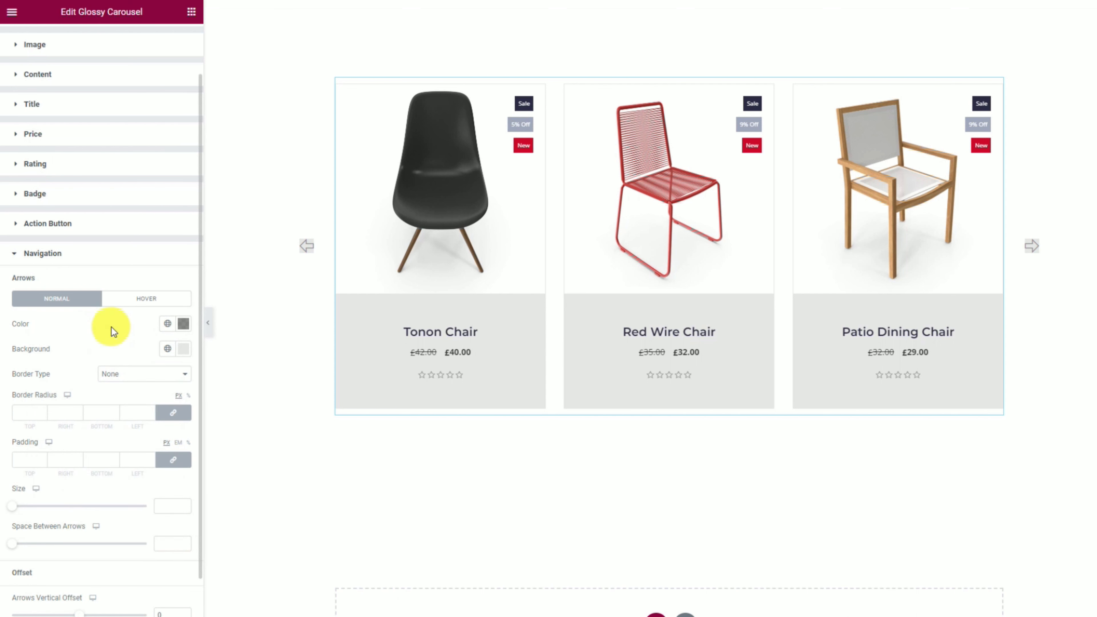
Set the navigation arrows' padding to 15 px on all sides and their horizontal offset to -81.
left_click(22, 462)
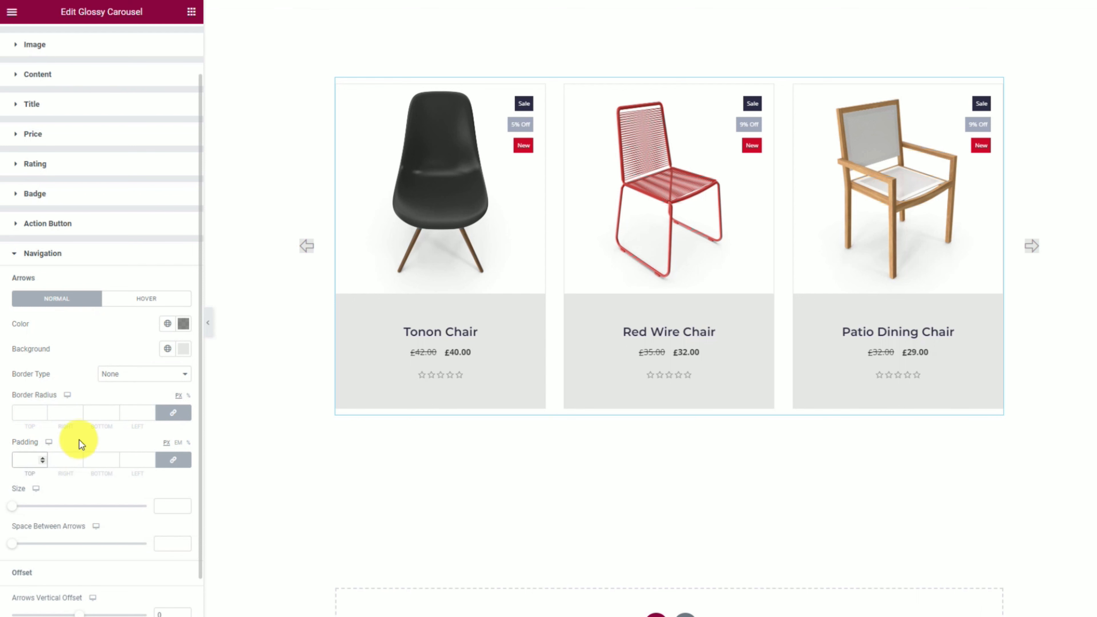
type("15")
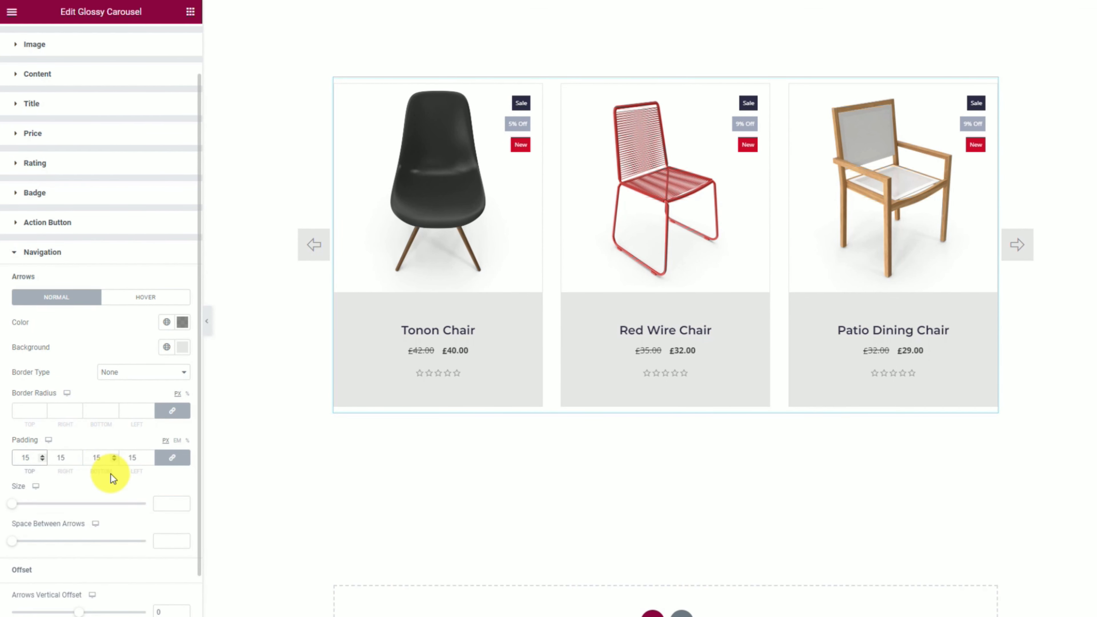
scroll(111, 474, "down", 1)
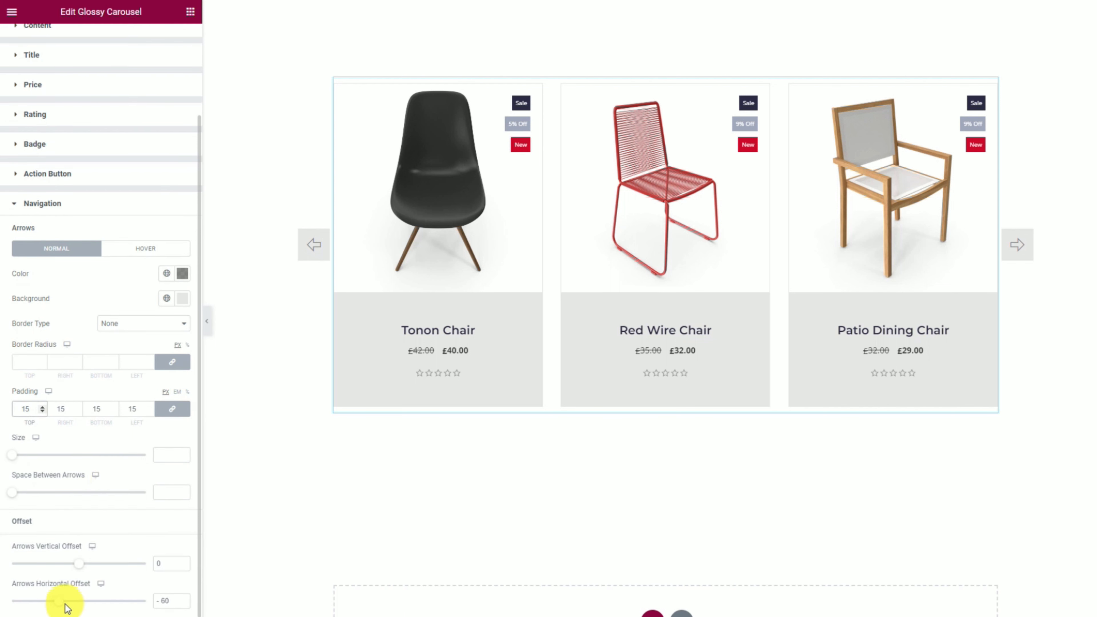
left_click_drag(62, 606, 54, 607)
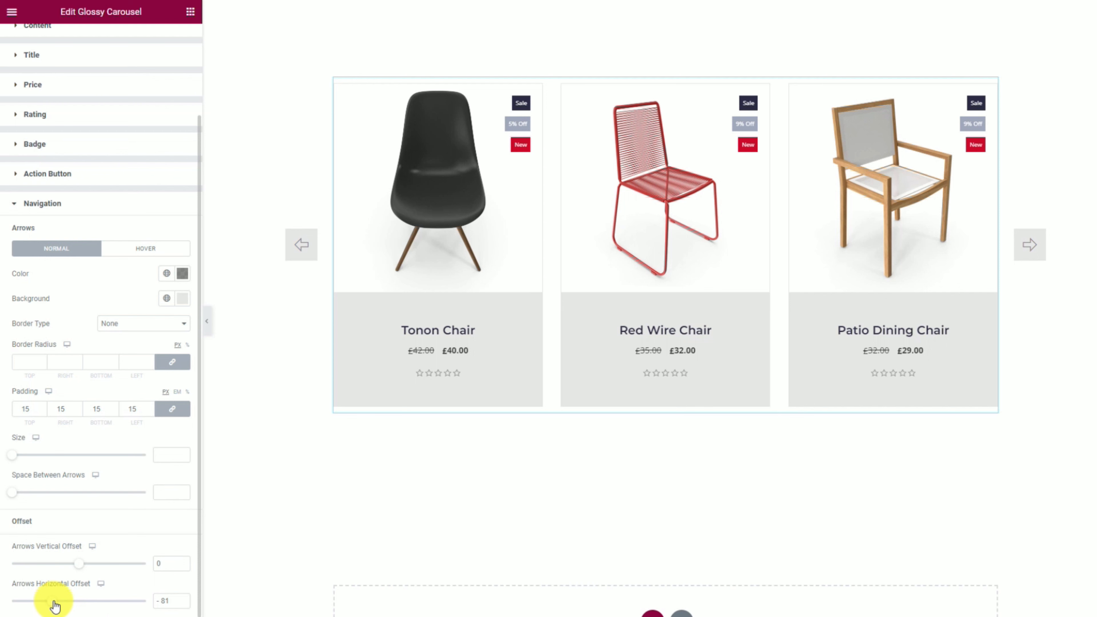
Preview the carousel without the editing panel and advance through its products with the next arrow.
left_click(207, 320)
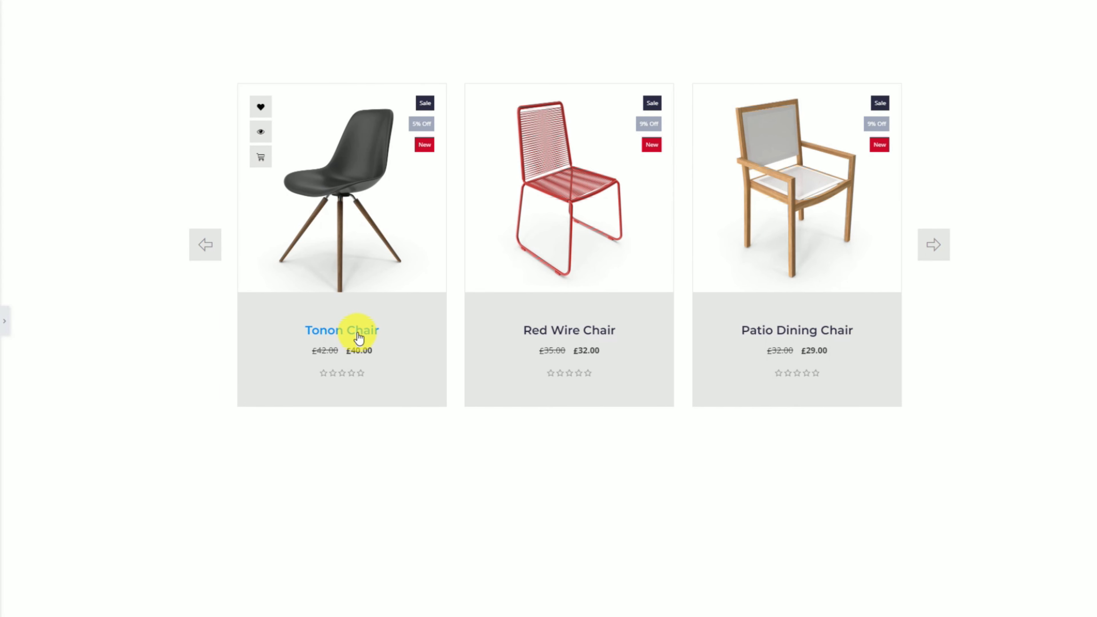
left_click(940, 252)
left_click(942, 250)
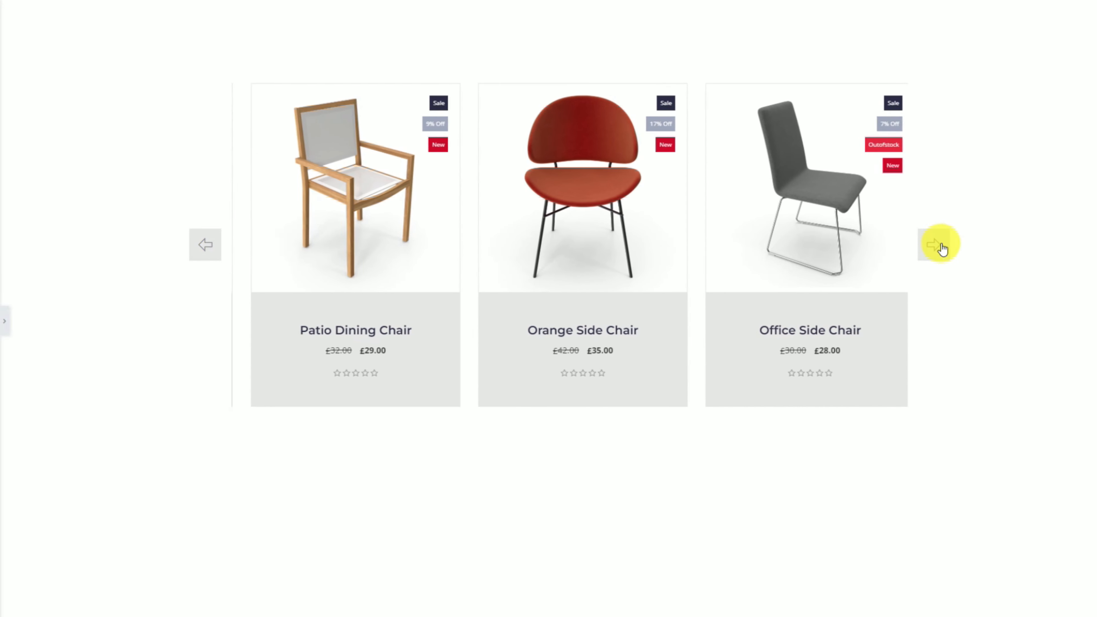
left_click(943, 249)
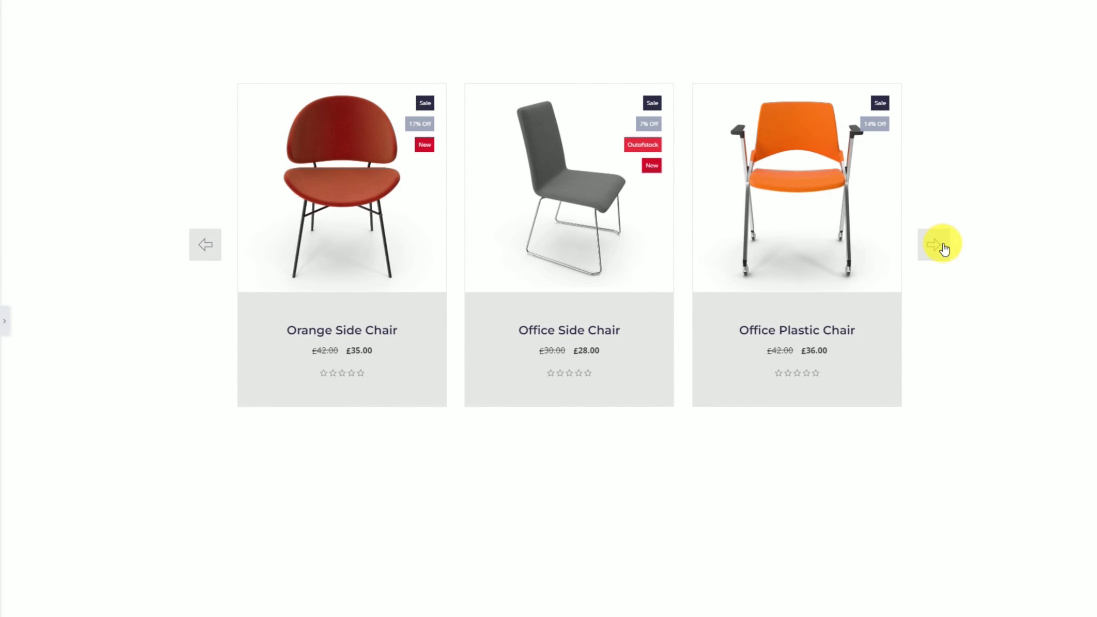